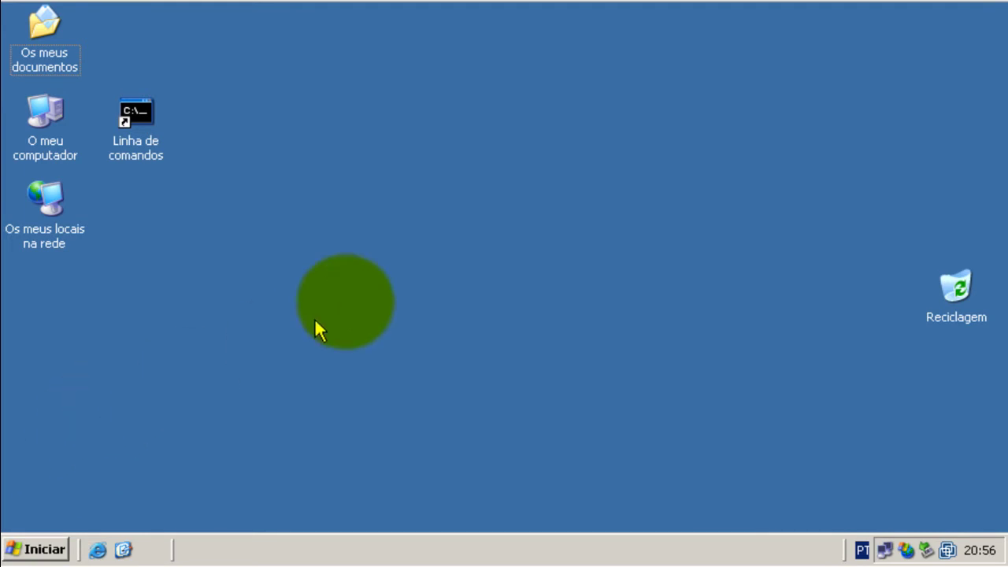
Open the TCP/IP properties of the local area connection and choose to use a manually specified IP address
double_click(884, 550)
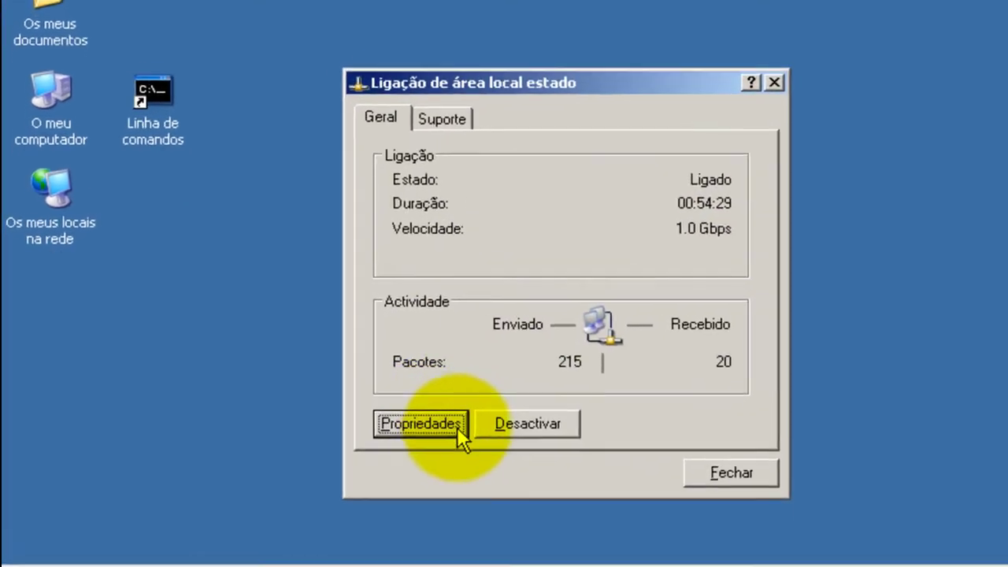
left_click(474, 432)
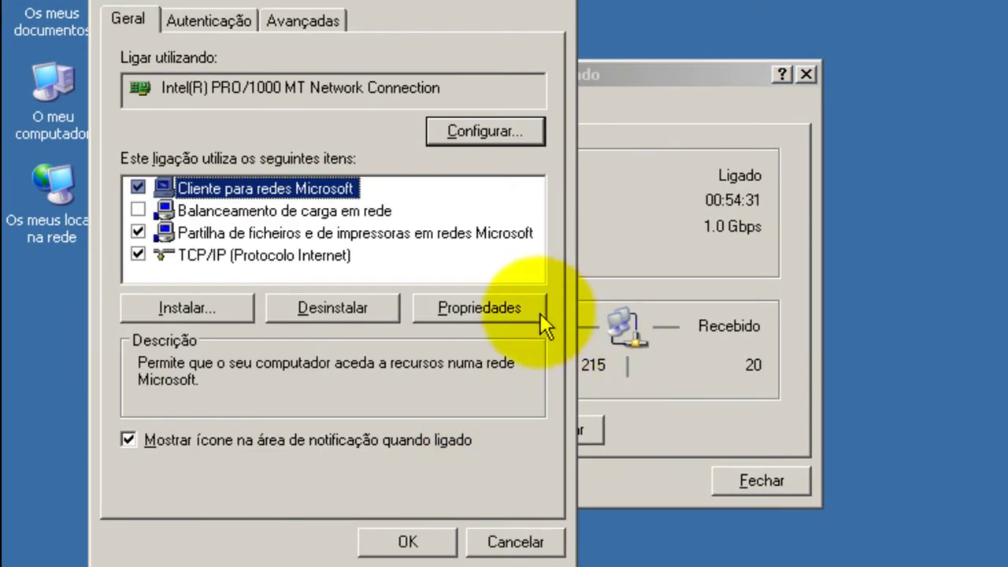
left_click(240, 260)
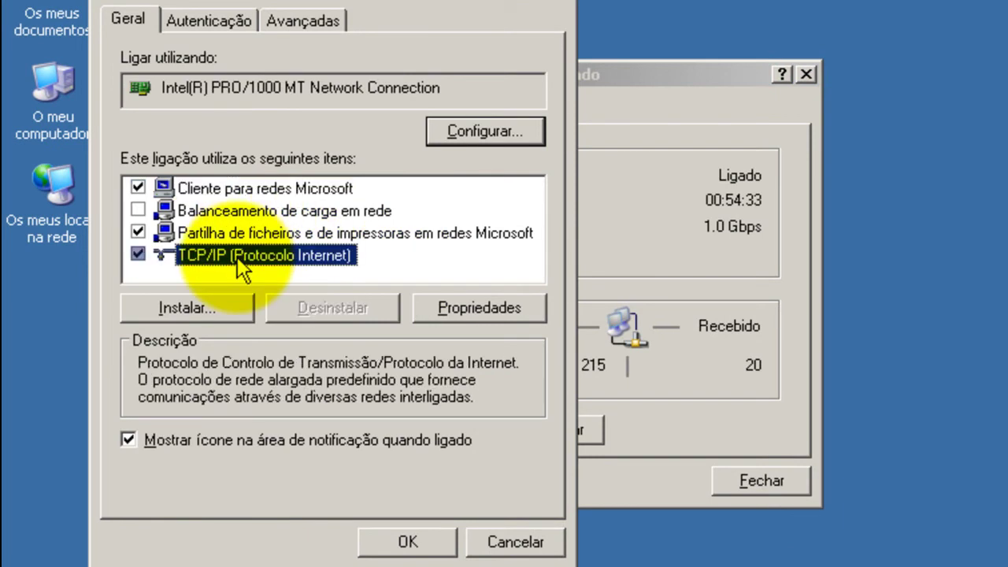
double_click(233, 256)
left_click(212, 184)
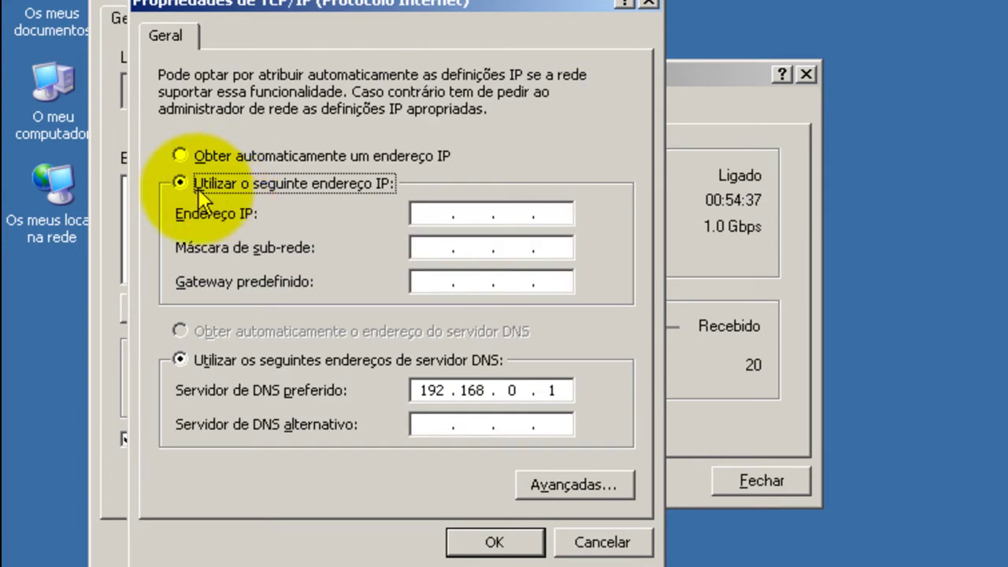
Set the IP address to 192.168.0.1, subnet mask to 255.255.255.0 and default gateway to 192.168.0.1, and save the connection properties
left_click(432, 214)
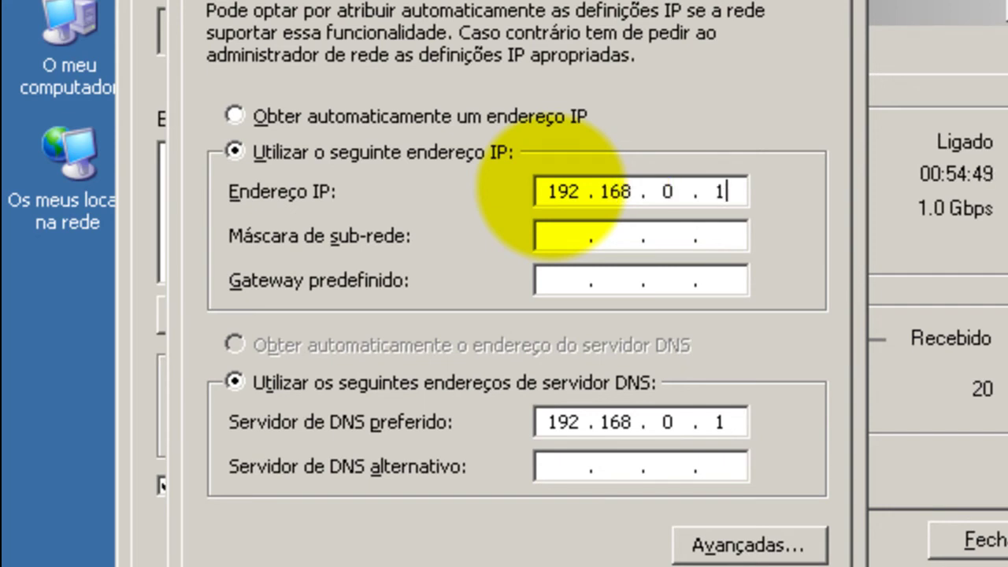
key("Tab")
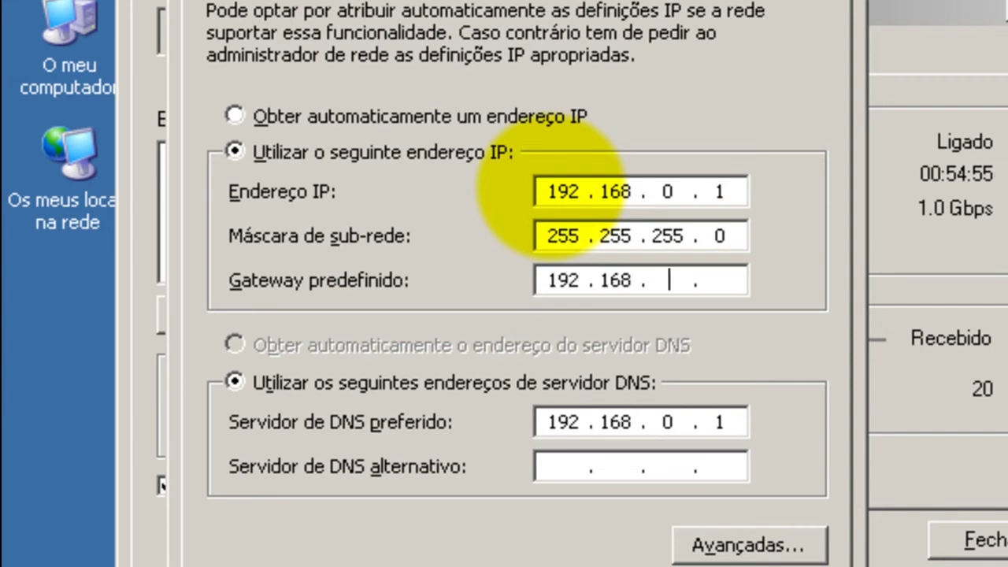
key("Tab")
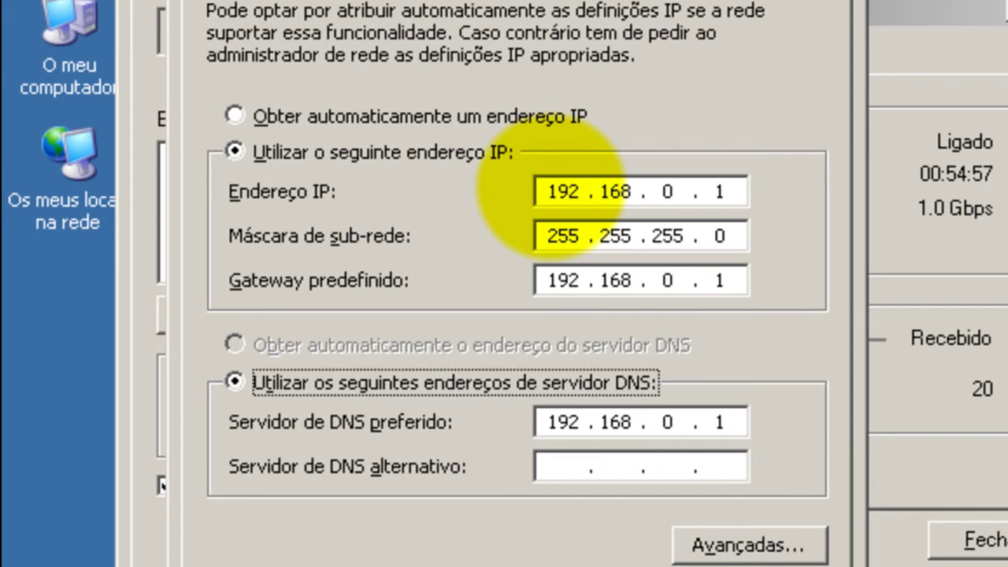
key("Tab")
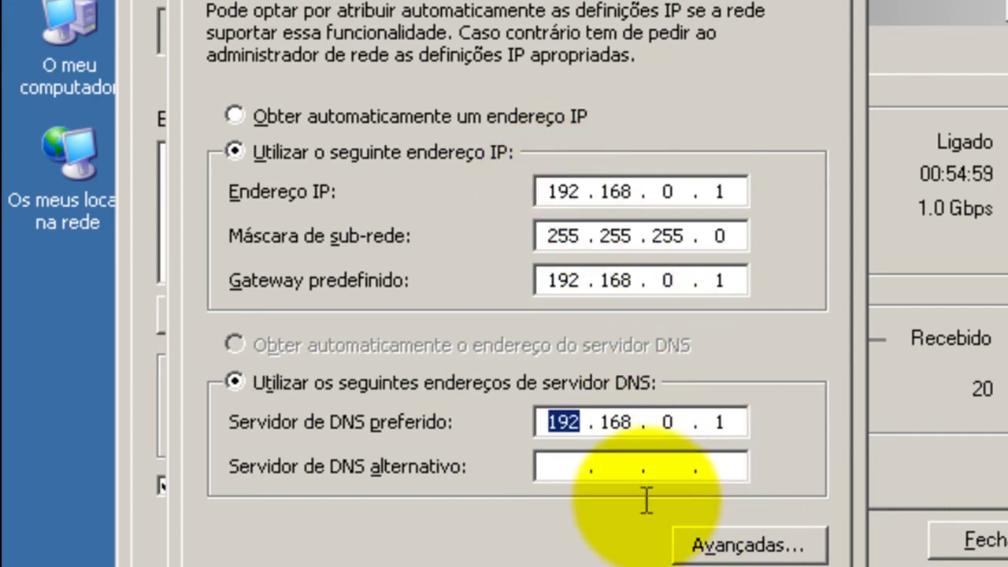
left_click(675, 564)
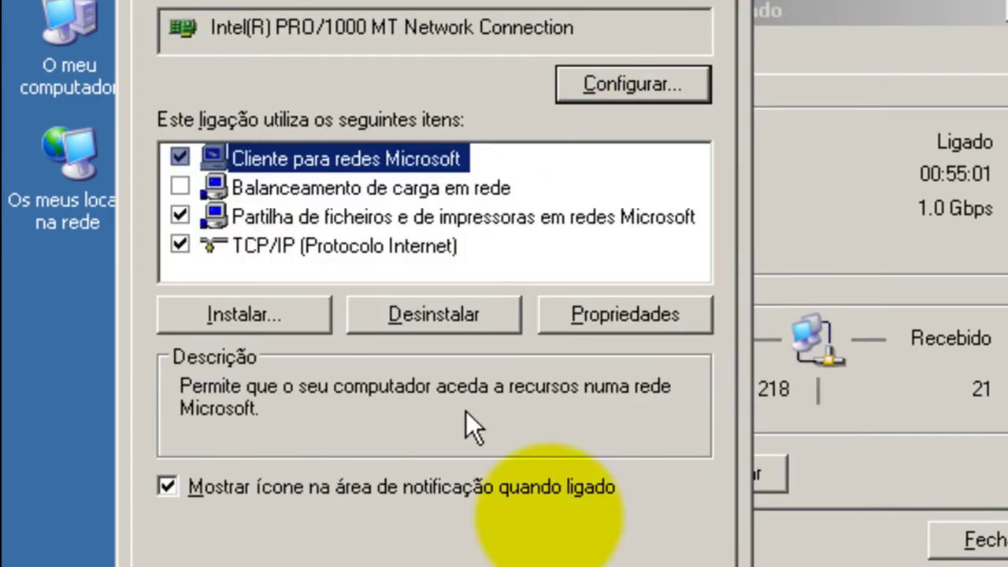
left_click(536, 565)
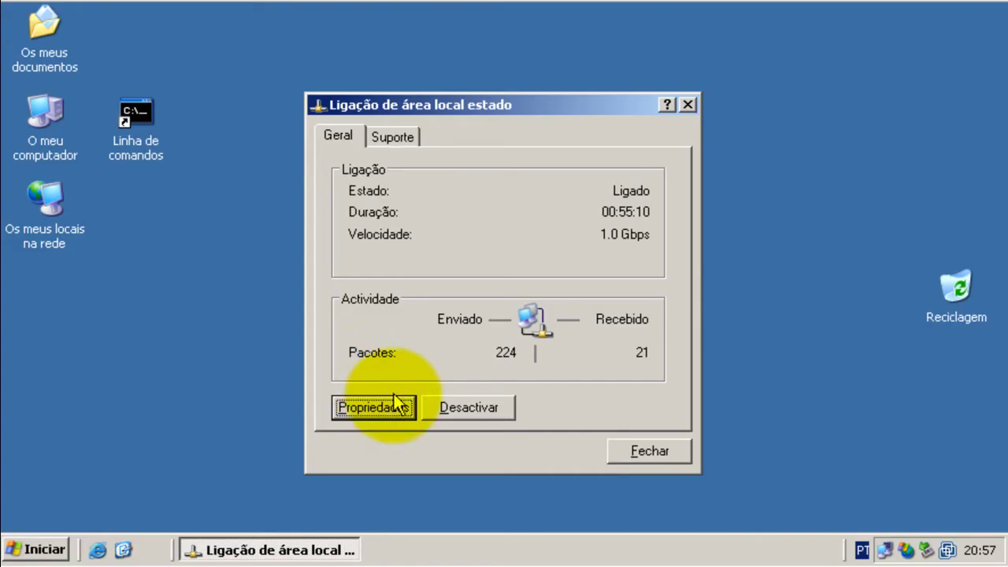
Check the saved TCP/IP addresses of the local area connection, and close its properties and status windows
left_click(374, 408)
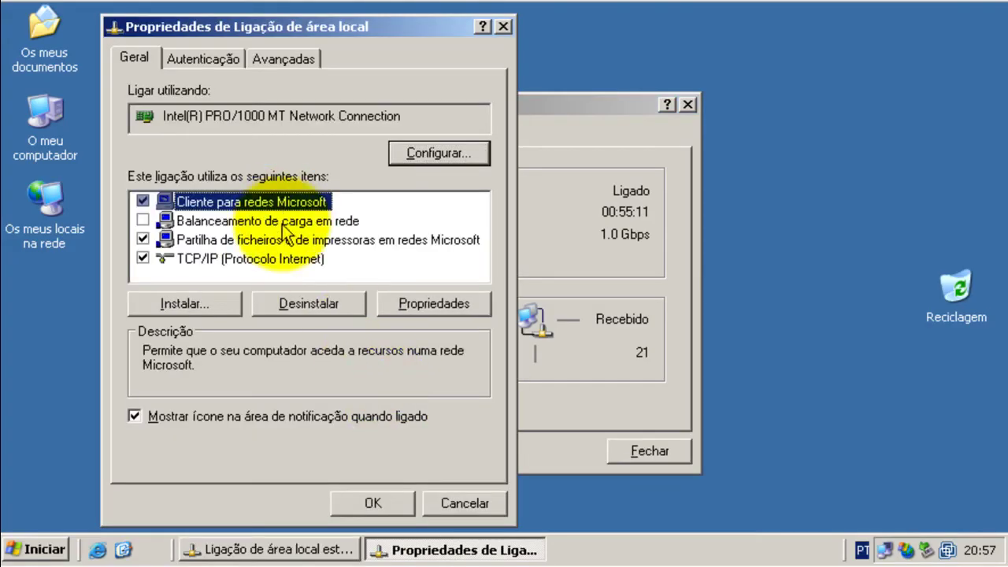
double_click(279, 265)
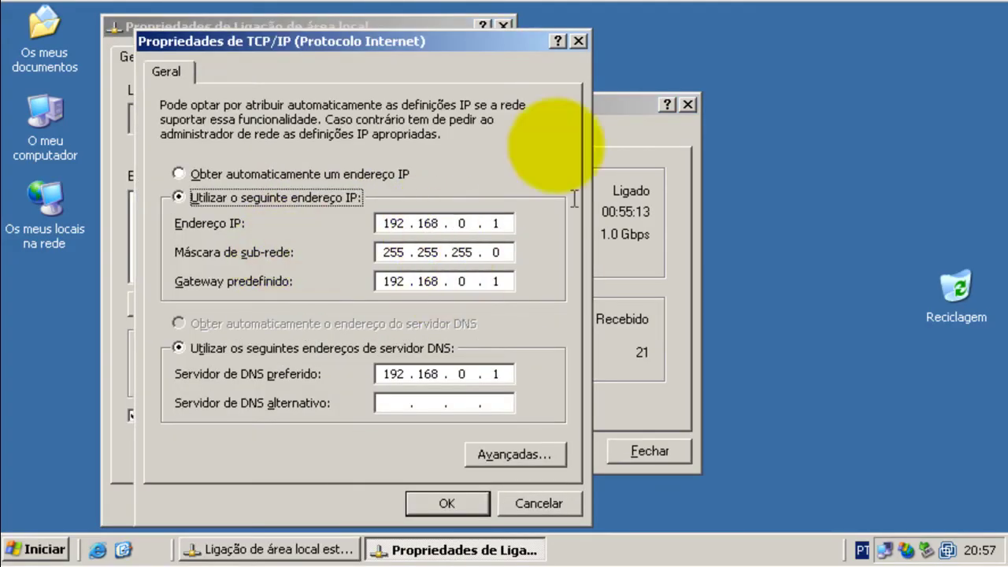
left_click(579, 40)
left_click(503, 26)
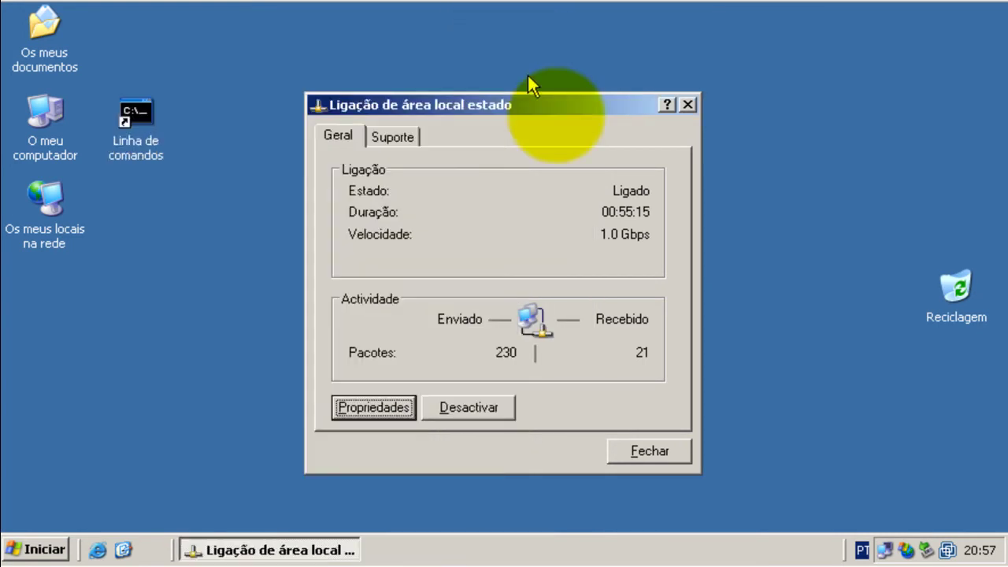
left_click(687, 104)
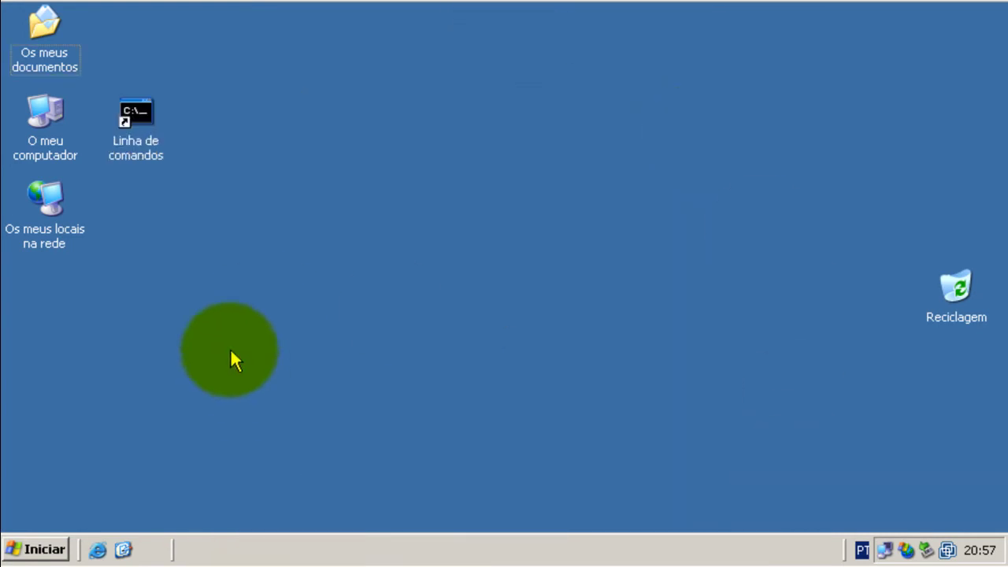
Open the server management window, Gerir o servidor
left_click(67, 550)
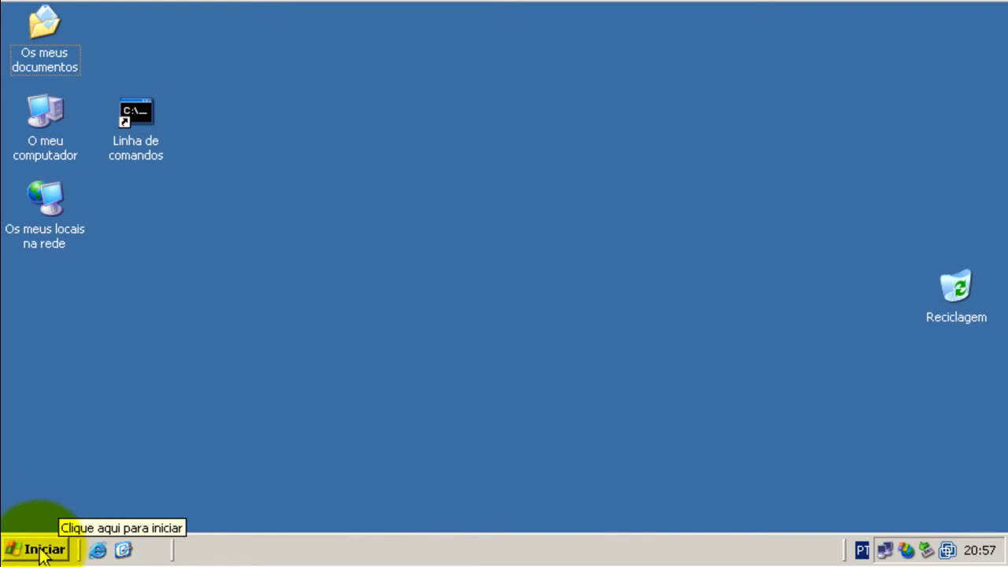
left_click(39, 551)
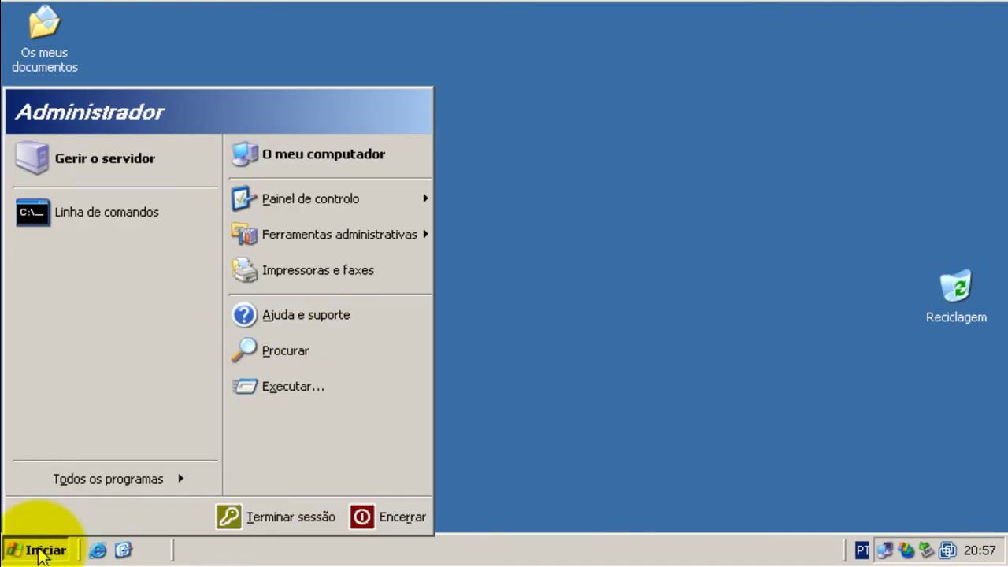
left_click(104, 160)
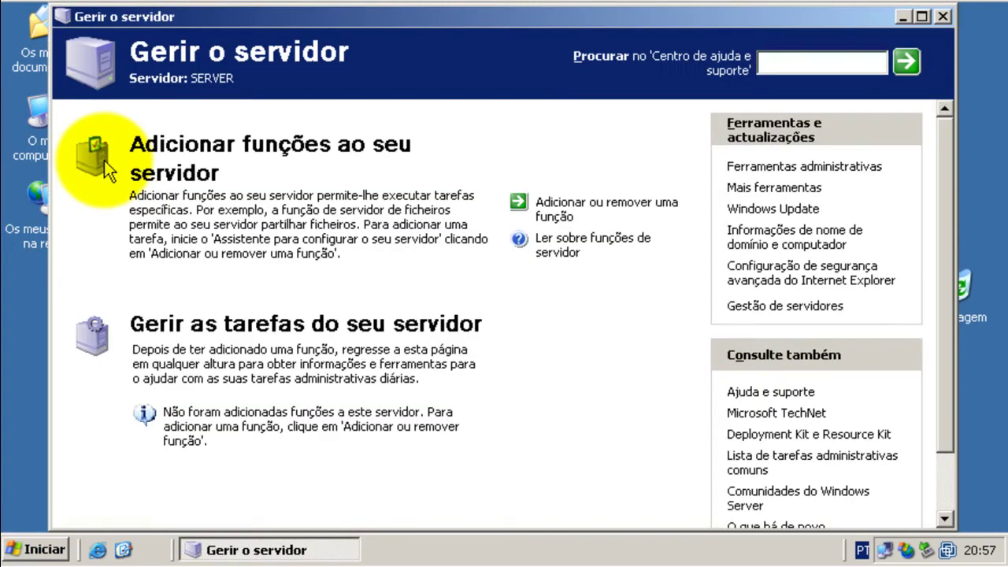
left_click(41, 549)
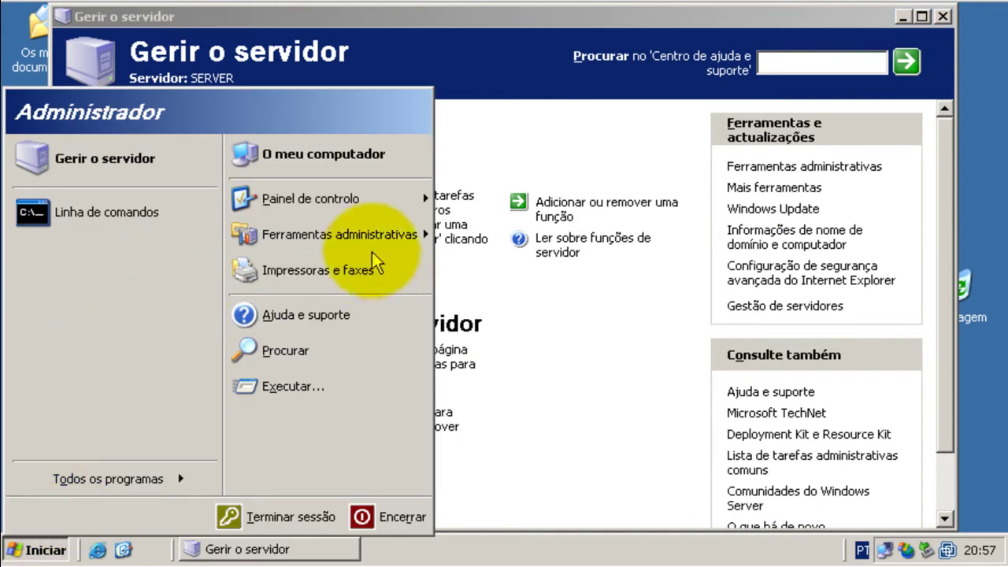
mouse_move(382, 254)
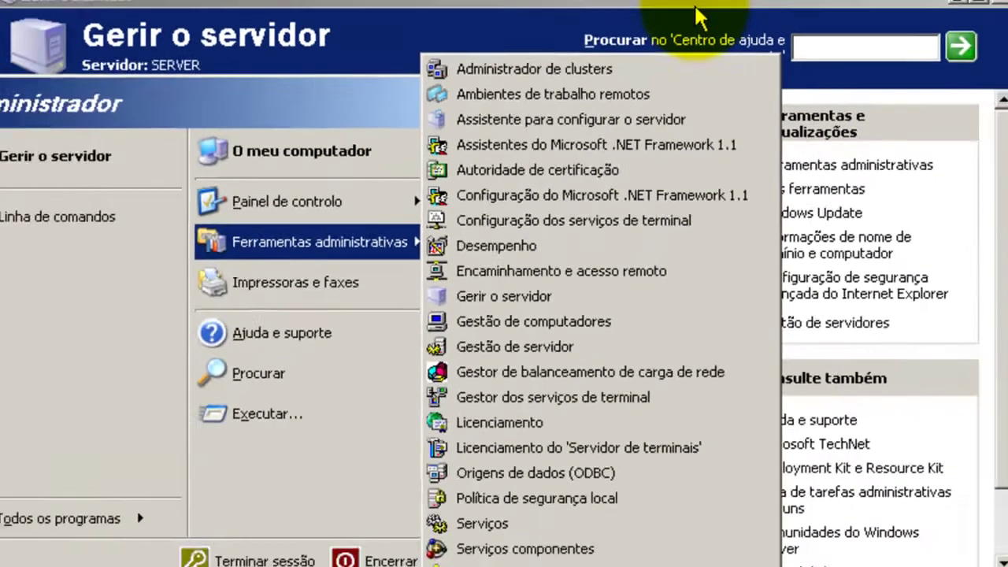
left_click(644, 14)
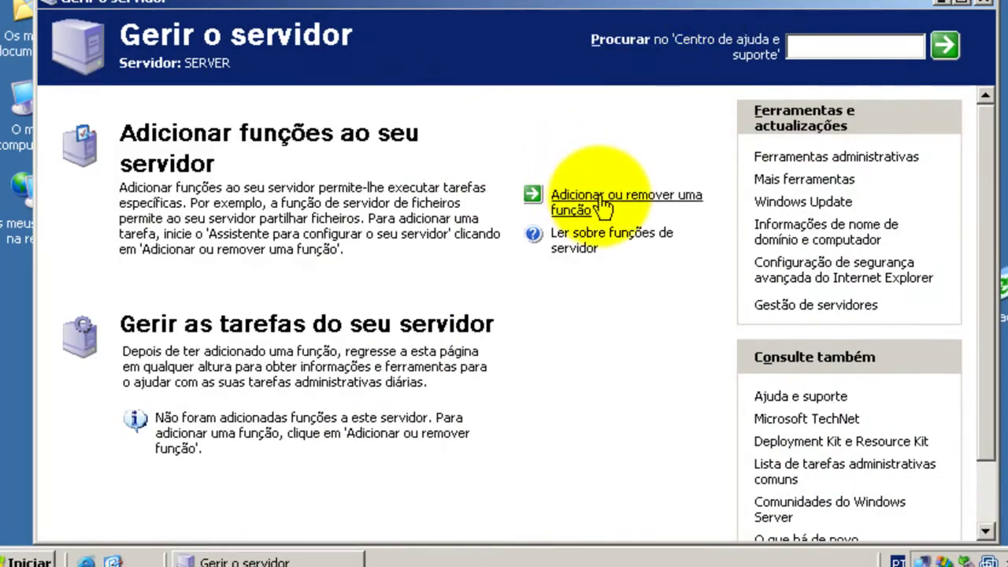
Start adding a server role, pass the preliminary steps and accept the typical configuration for a first server
left_click(628, 199)
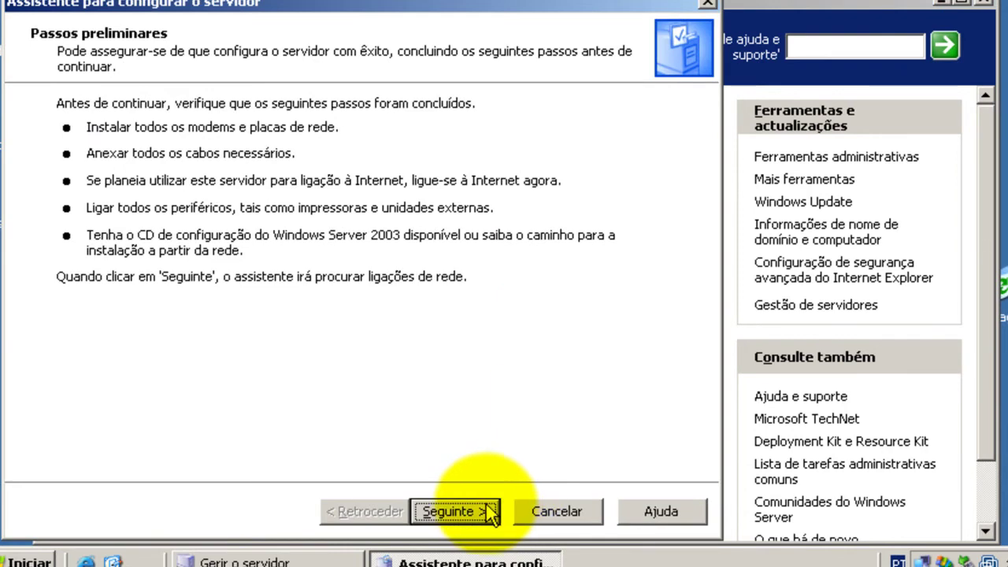
left_click(490, 513)
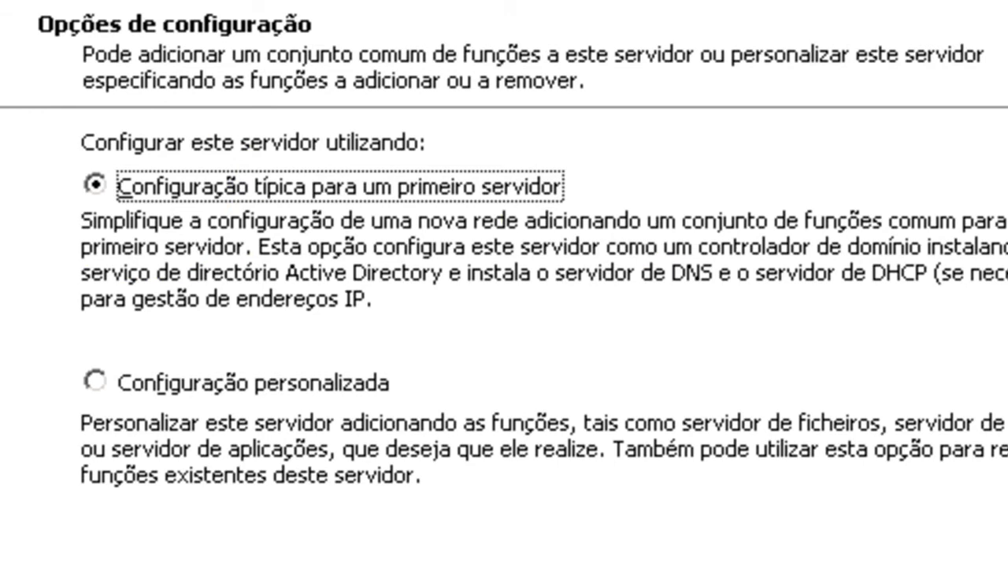
key("Return")
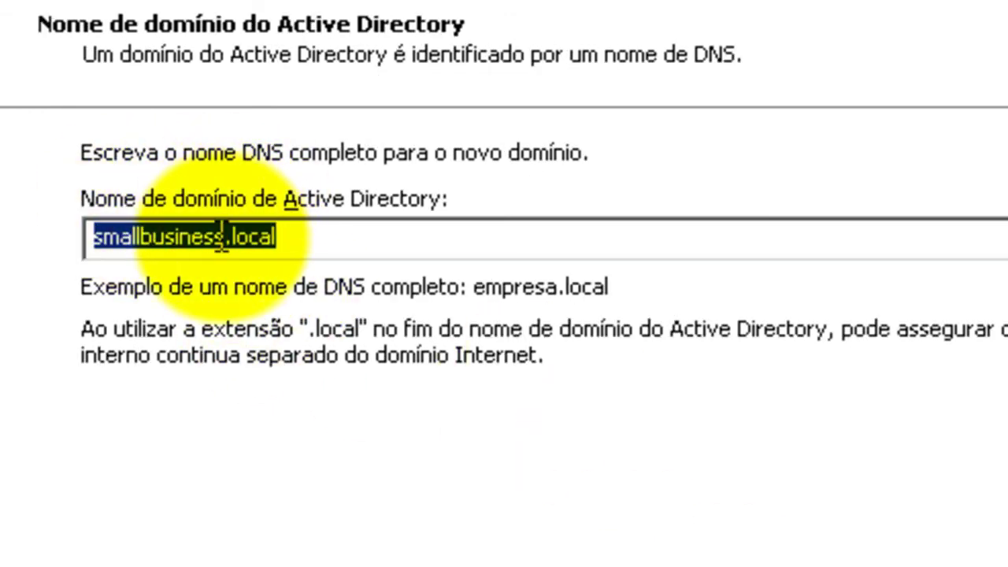
Set the Active Directory domain name to ts.local and accept TS as the NetBIOS domain name
left_click_drag(226, 238, 79, 236)
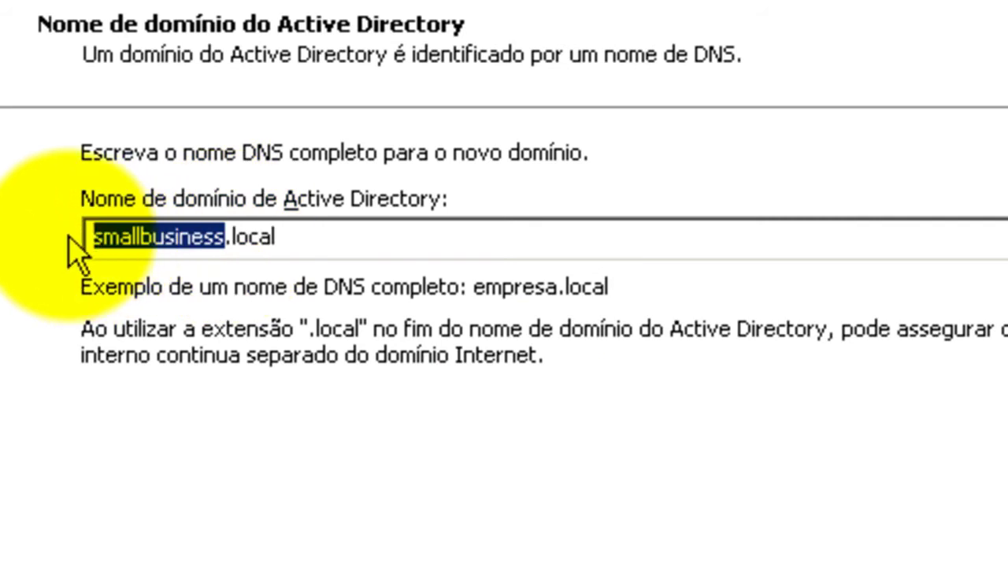
type("ts")
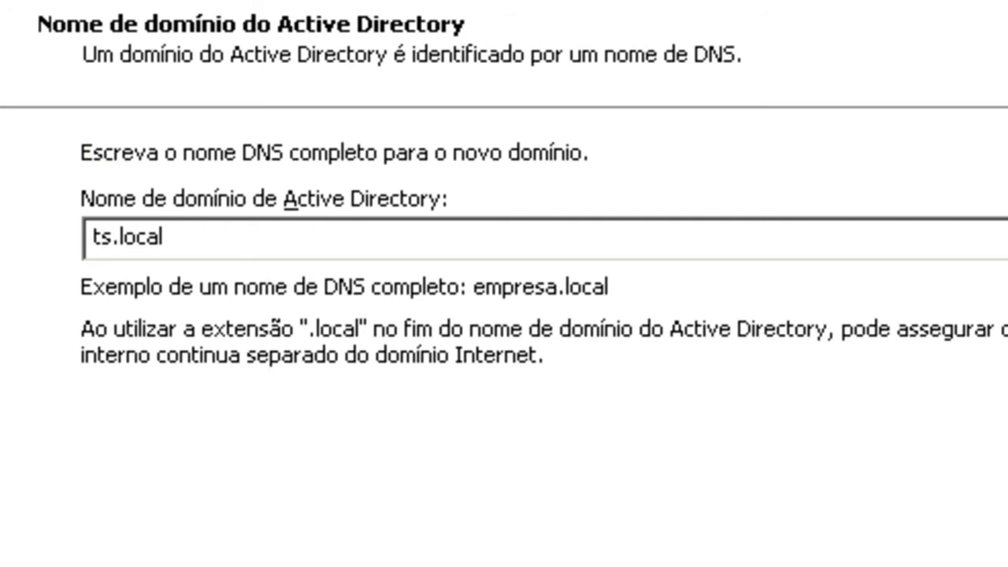
left_click(445, 500)
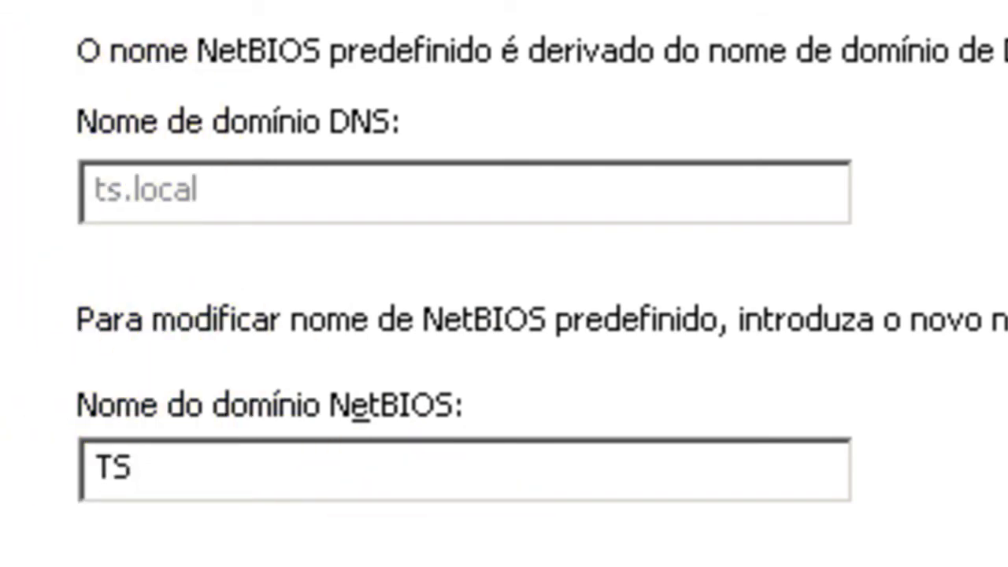
left_click(448, 501)
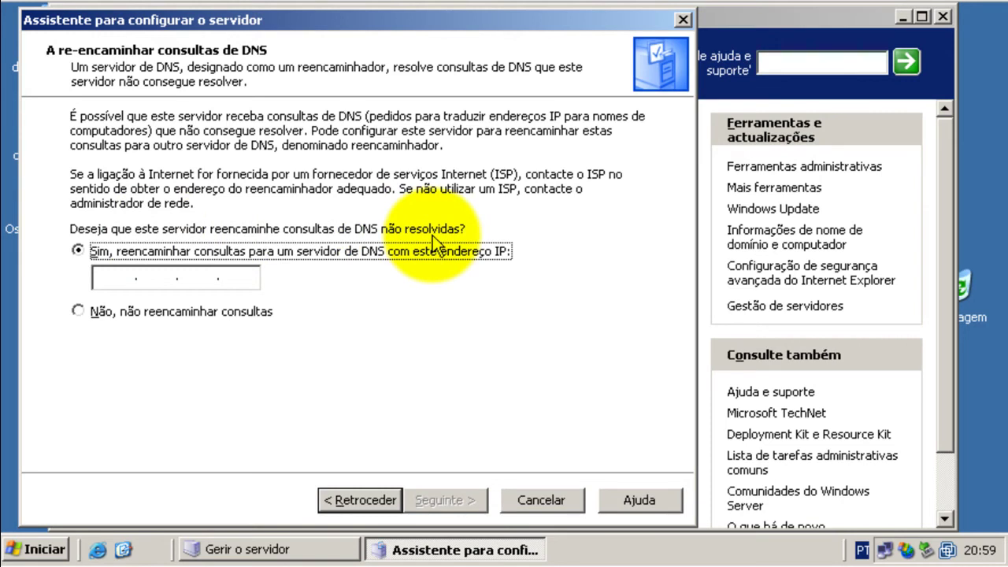
Choose not to forward DNS queries, and confirm the summary and the restart notice to start the installation
left_click(84, 310)
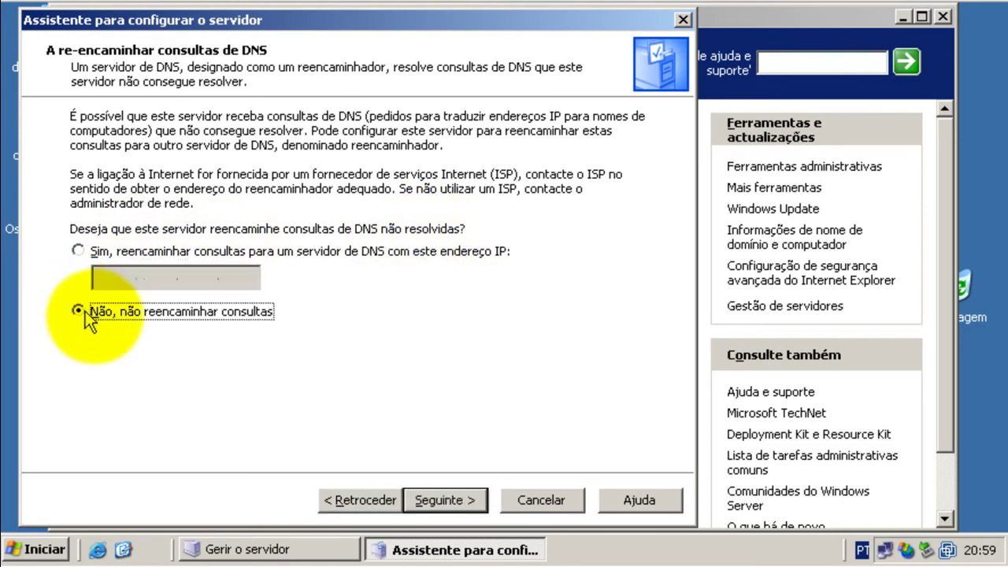
left_click(435, 500)
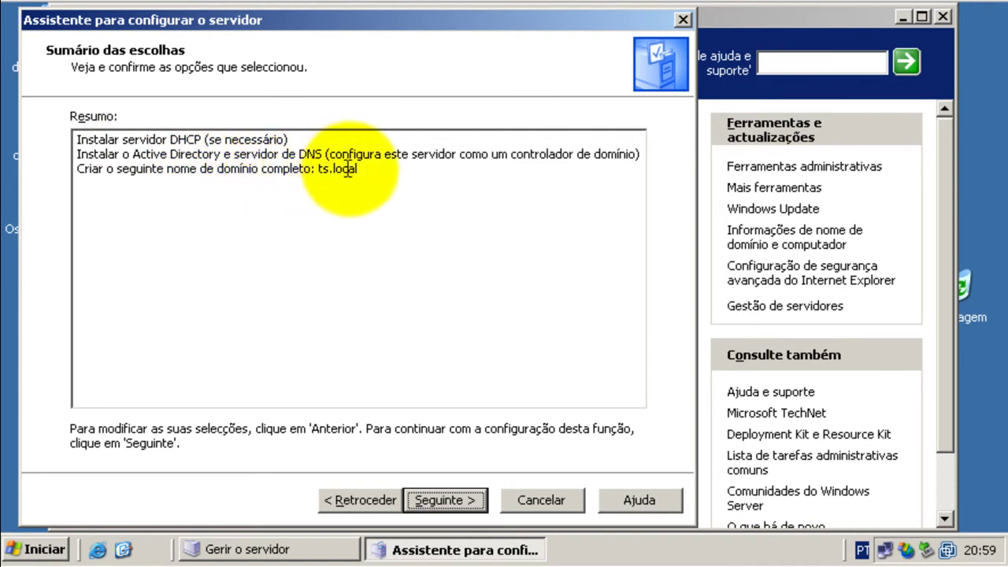
left_click(451, 501)
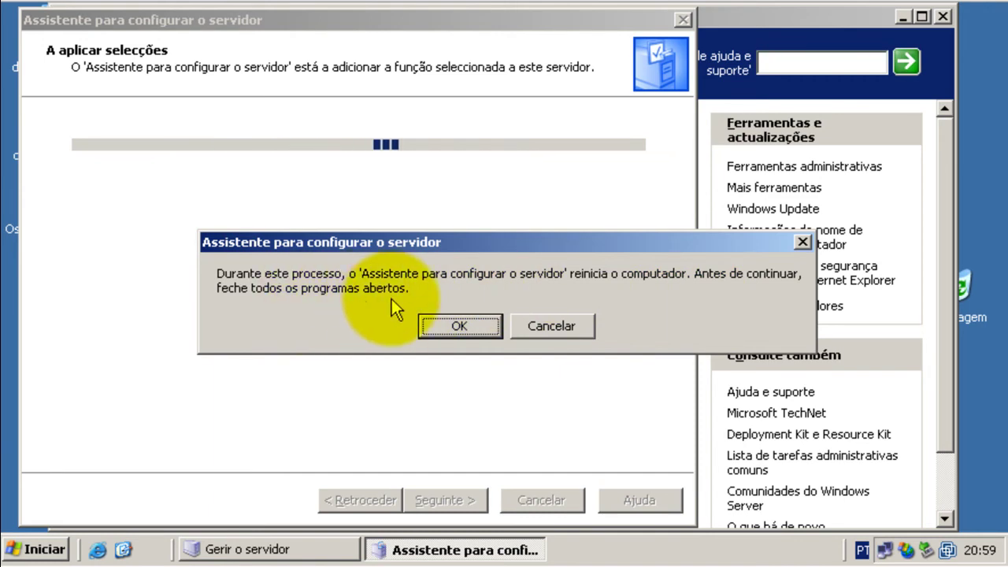
left_click(467, 329)
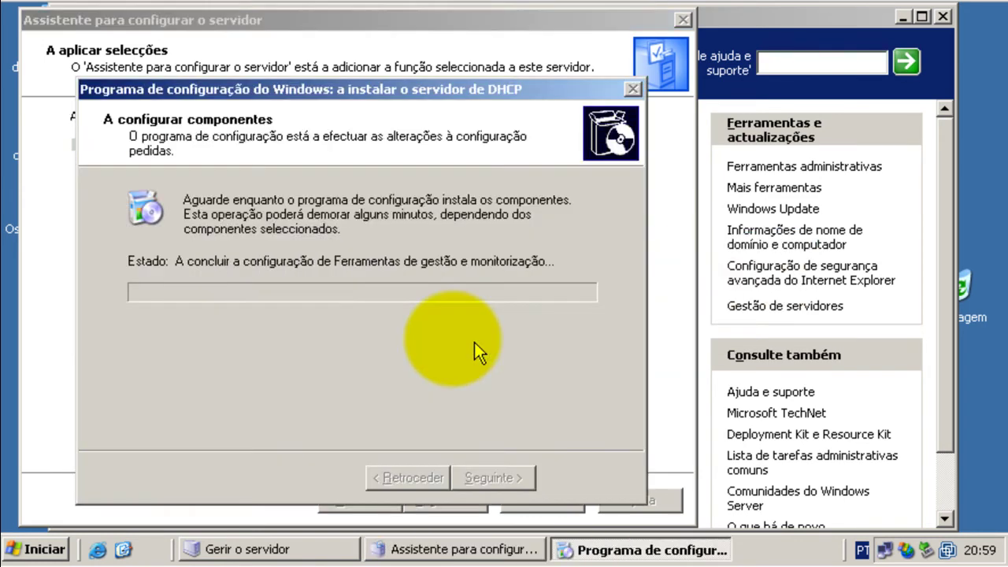
left_click_drag(340, 89, 481, 52)
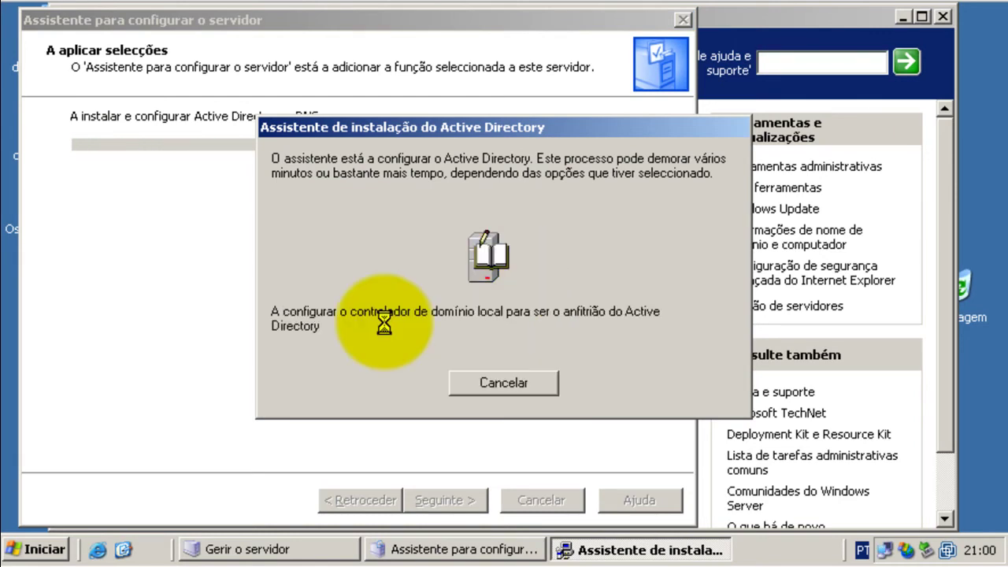
left_click_drag(489, 133, 528, 71)
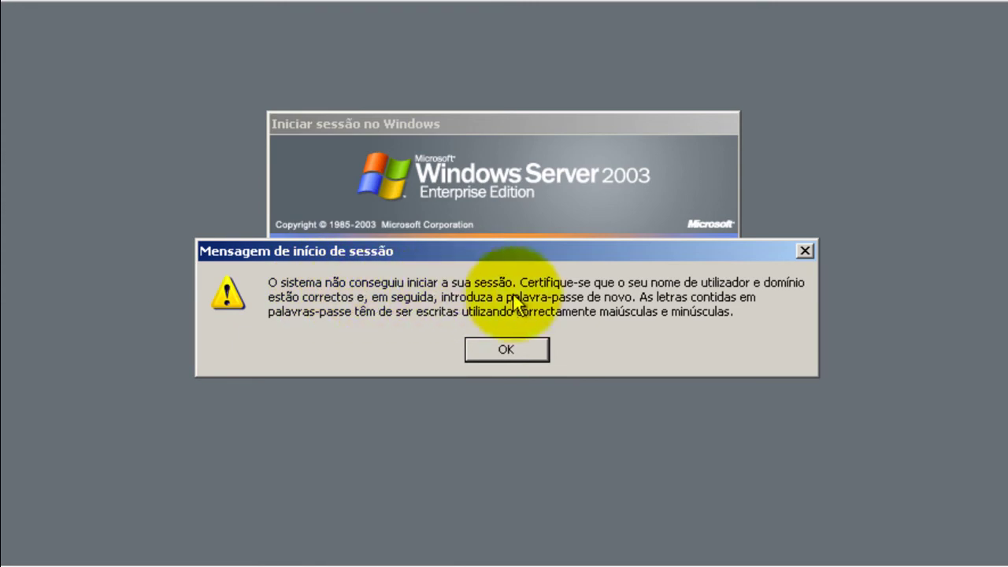
Dismiss the logon error and log on to the TS domain as Administrador with the account password
left_click(504, 351)
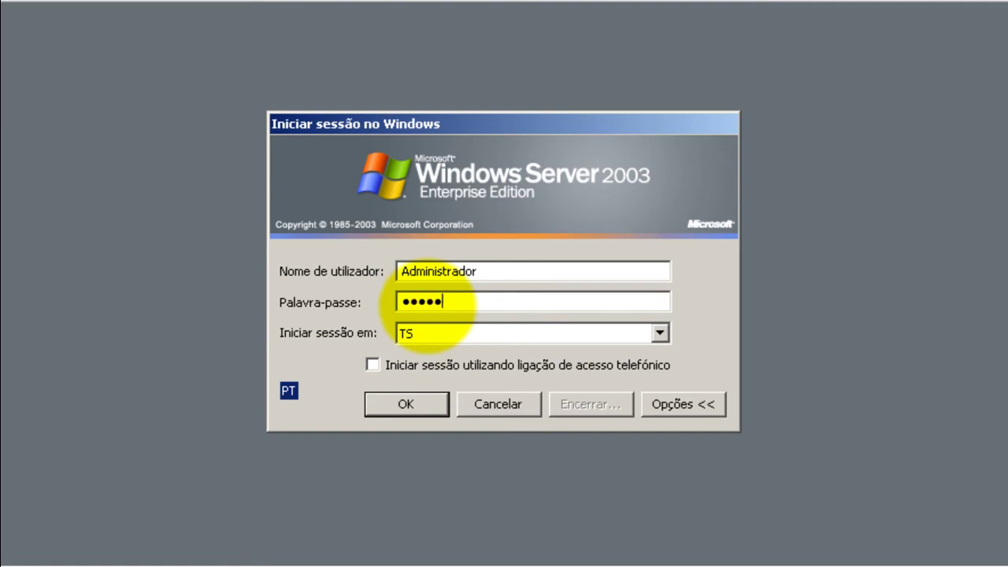
key("Return")
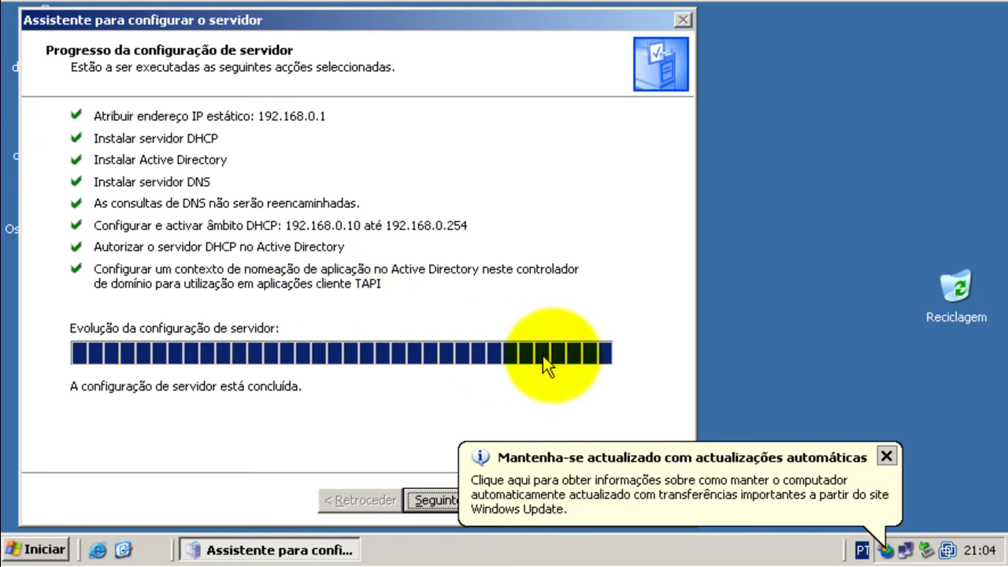
Dismiss the automatic updates notice, finish the server configuration wizard, and stop the server management page from appearing at logon
left_click(888, 456)
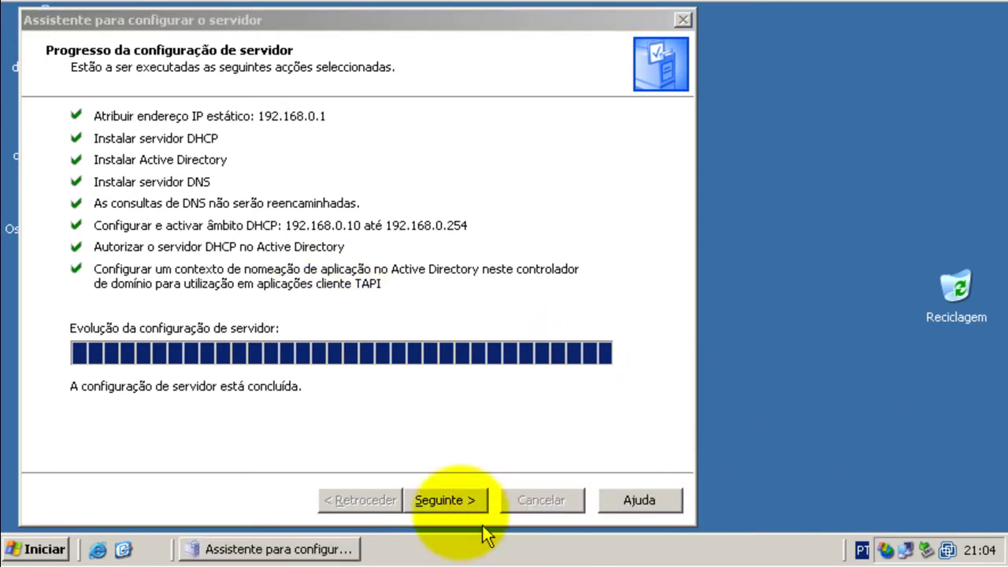
left_click(443, 500)
left_click(445, 500)
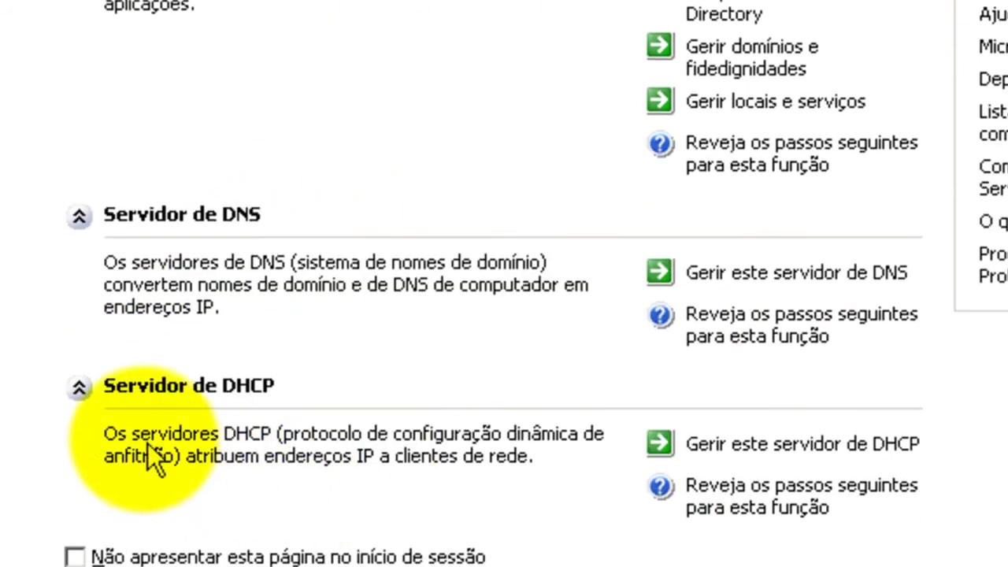
left_click(74, 557)
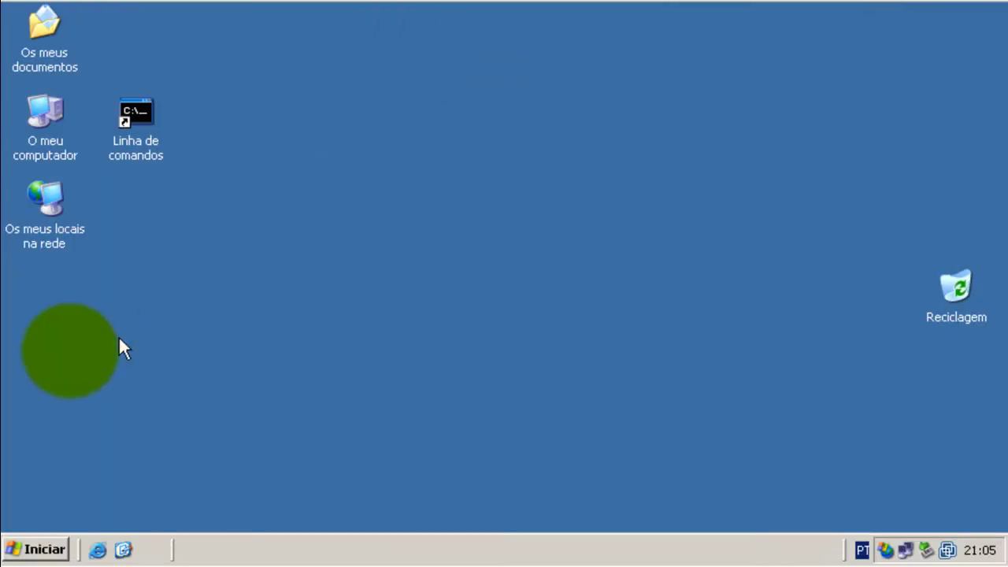
Open the DHCP administrative tool and expand server.ts.local and its 192.168.0.0 Scope1
left_click(37, 549)
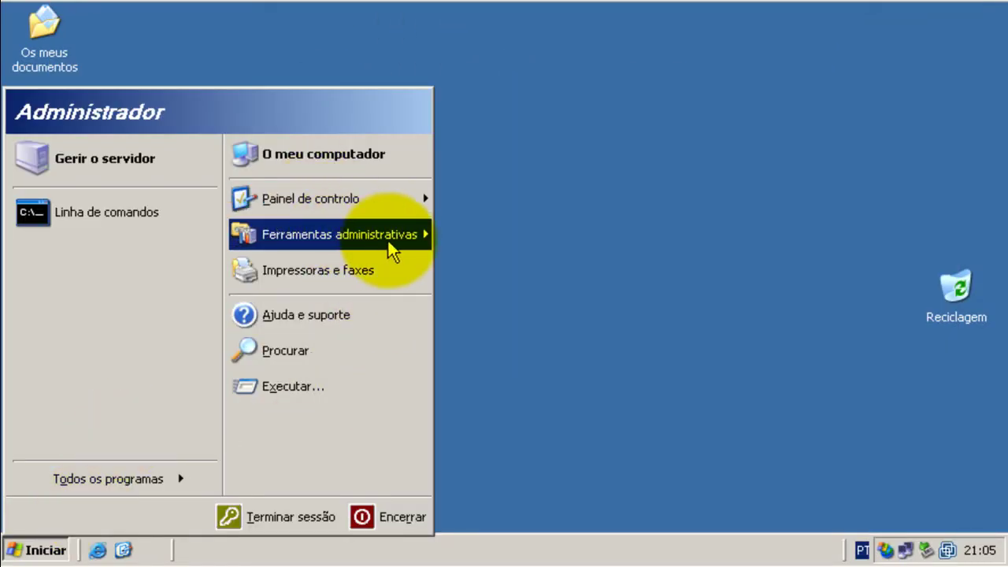
mouse_move(388, 232)
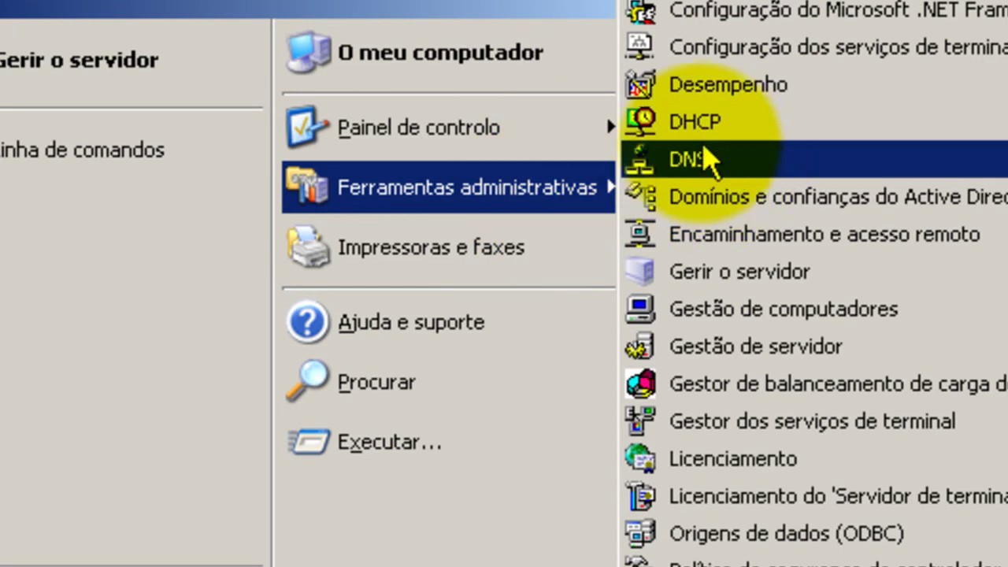
left_click(708, 134)
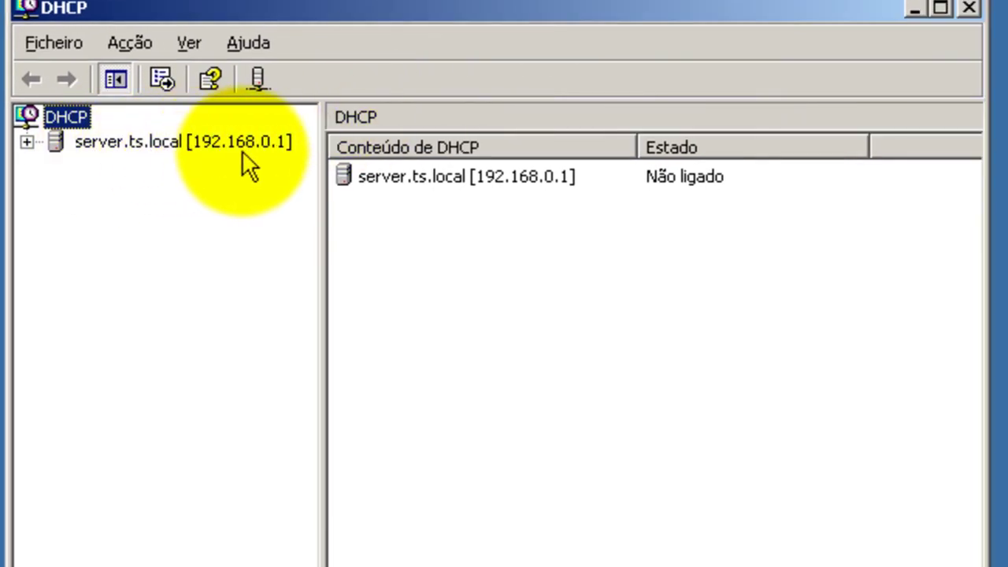
left_click(26, 143)
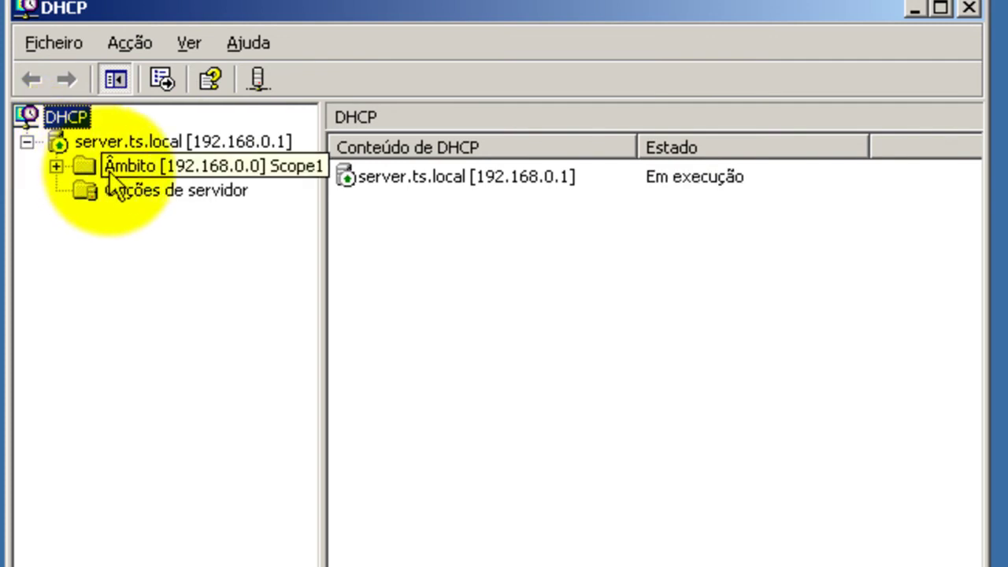
double_click(139, 169)
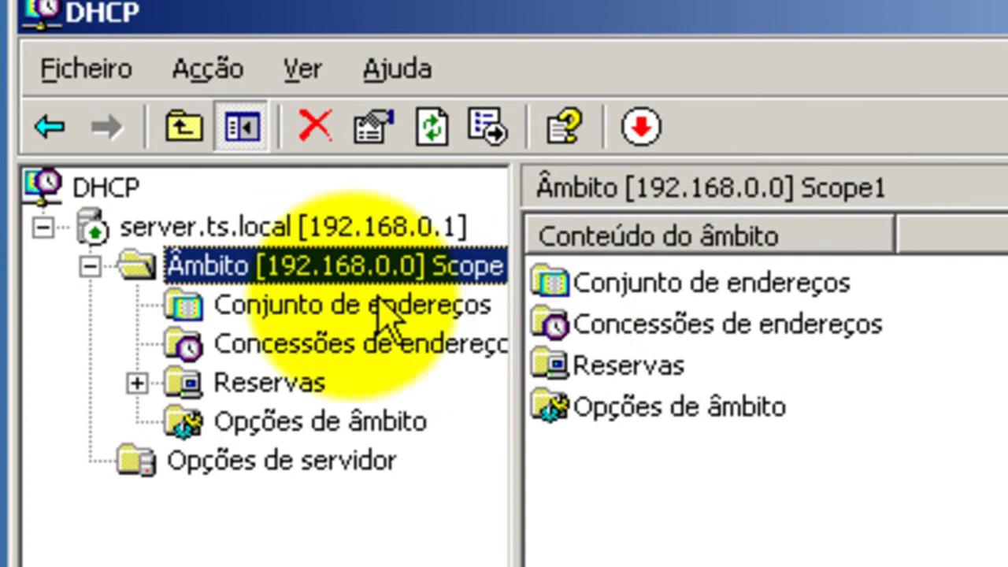
Inspect the contents of the DHCP server and the address pool of Scope1
left_click(252, 228)
double_click(699, 285)
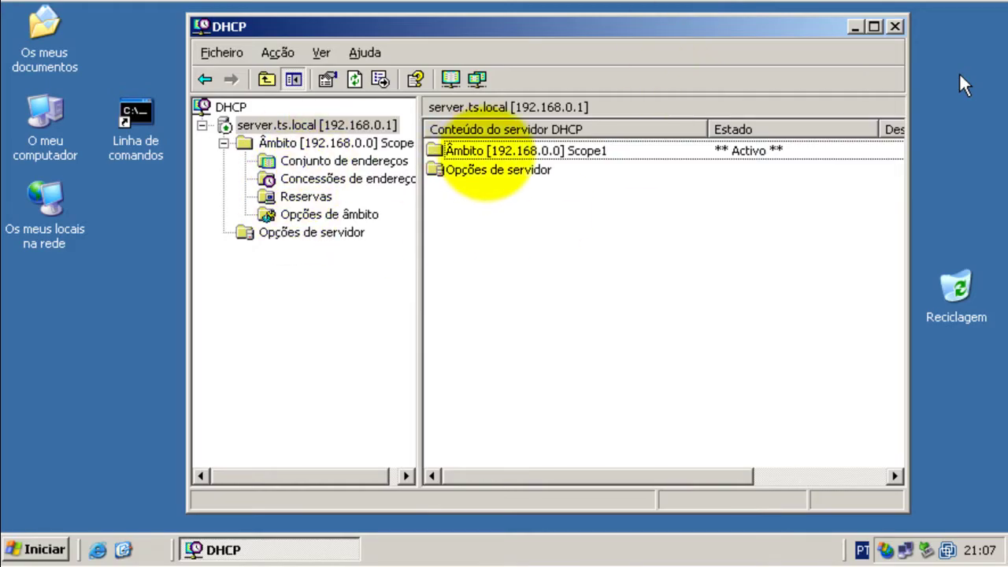
left_click(298, 144)
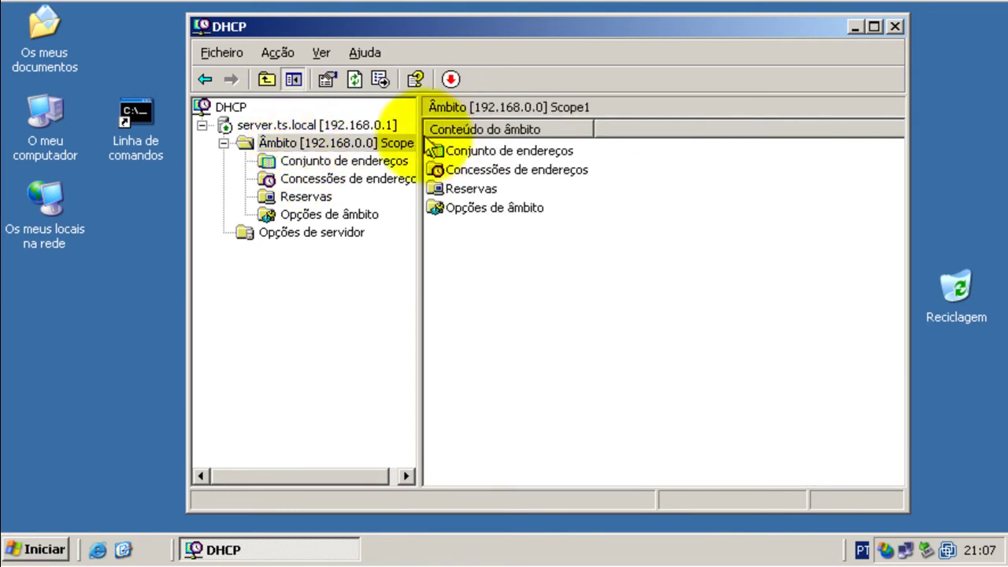
double_click(479, 149)
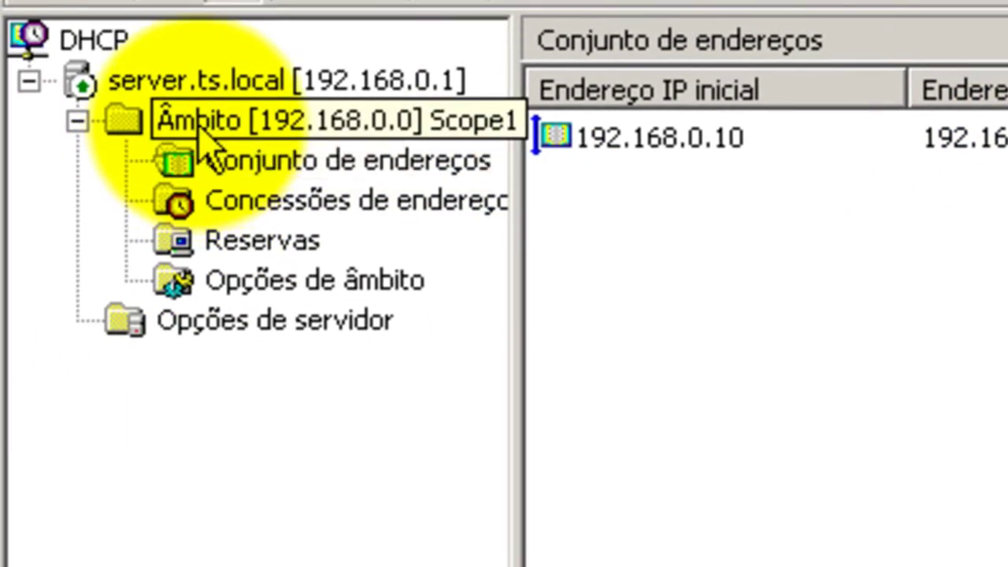
Delete the active Scope1 from the DHCP server and confirm its removal
right_click(198, 138)
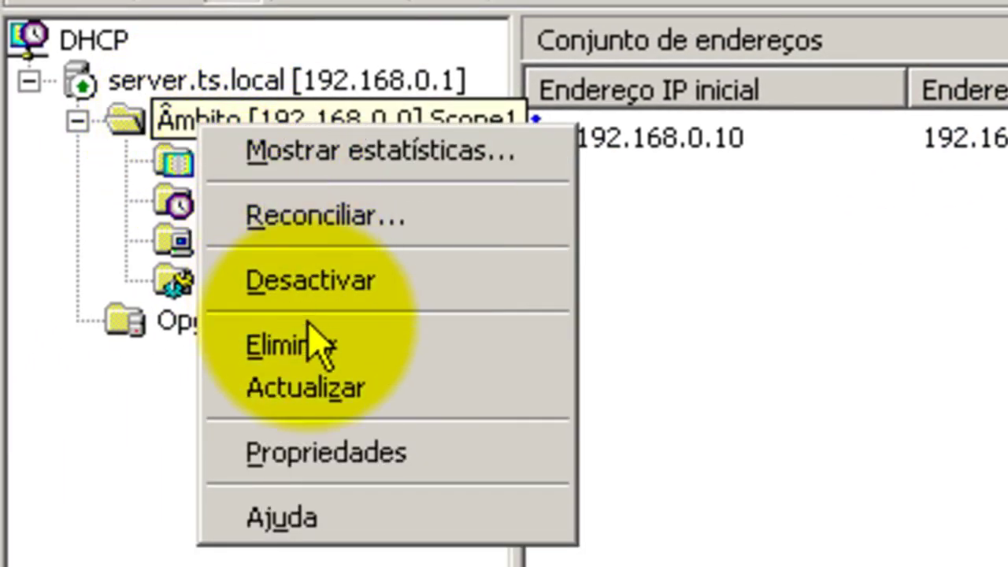
left_click(329, 353)
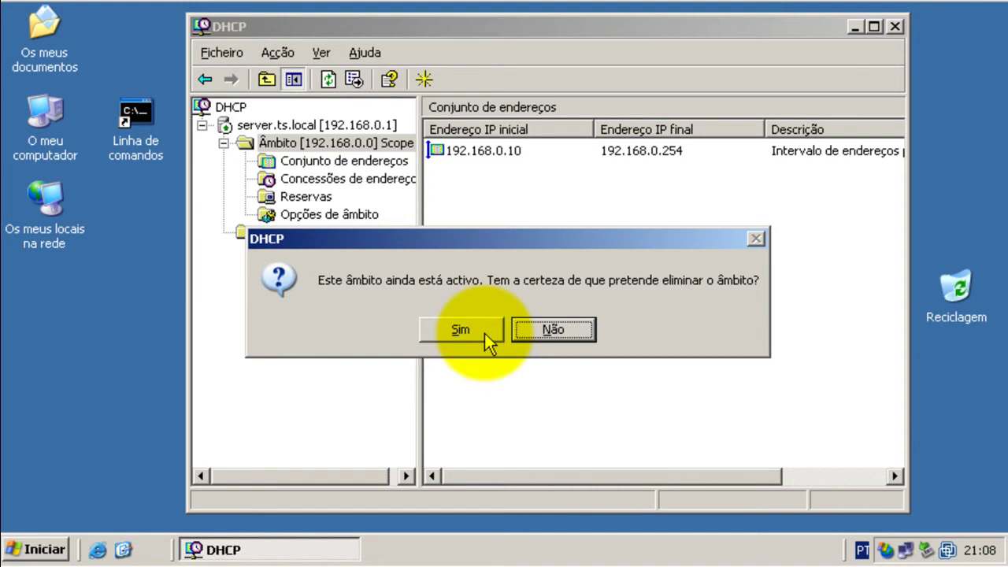
left_click(485, 333)
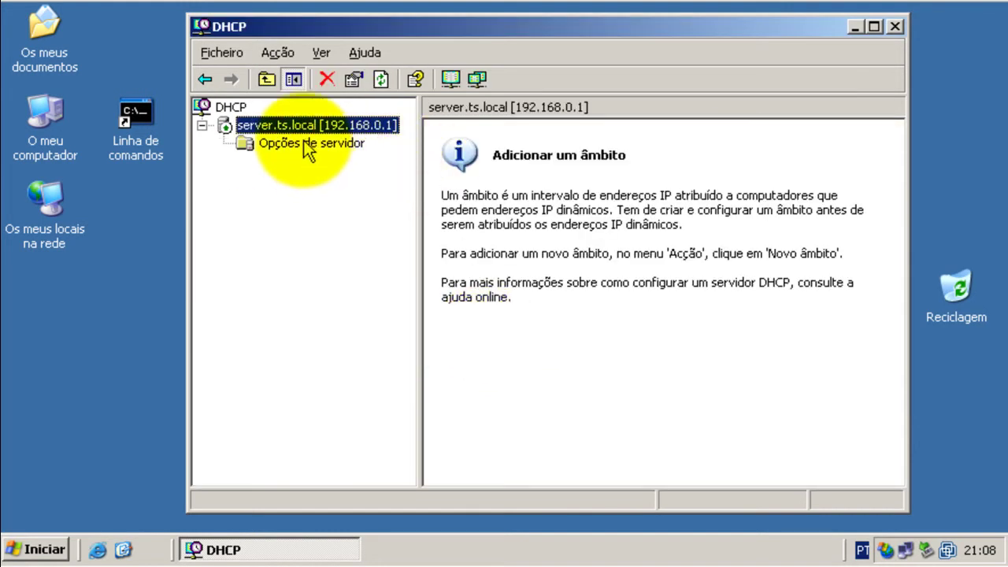
Start a new scope on server.ts.local, named escopo1 with the description meuescopo1
left_click(307, 146)
right_click(294, 128)
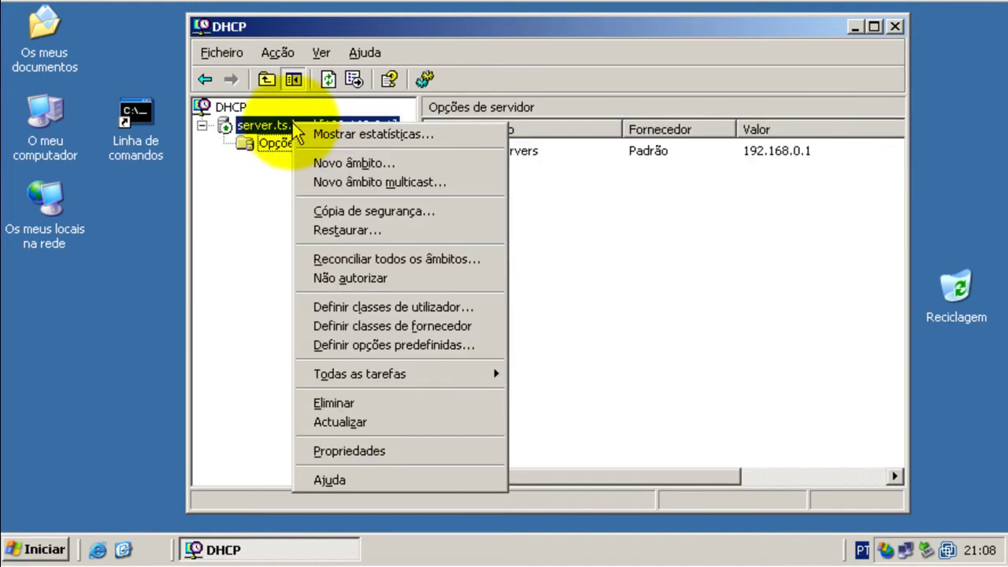
left_click(283, 129)
right_click(283, 132)
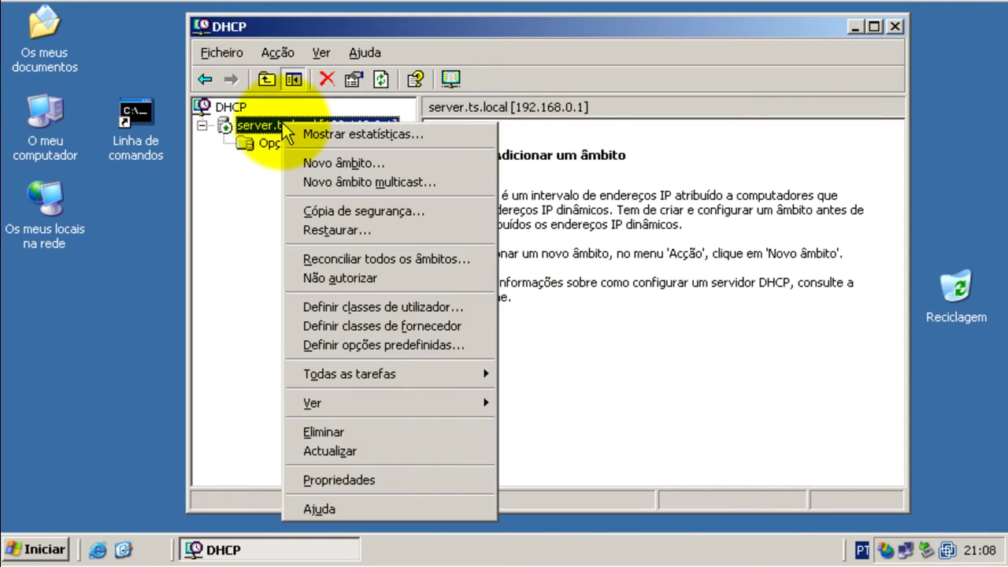
left_click(342, 166)
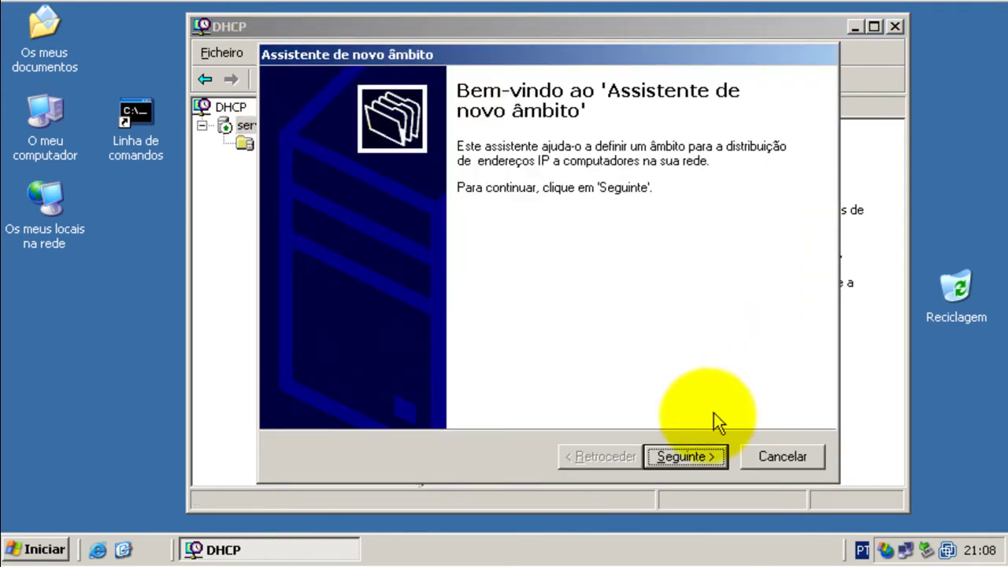
left_click(696, 455)
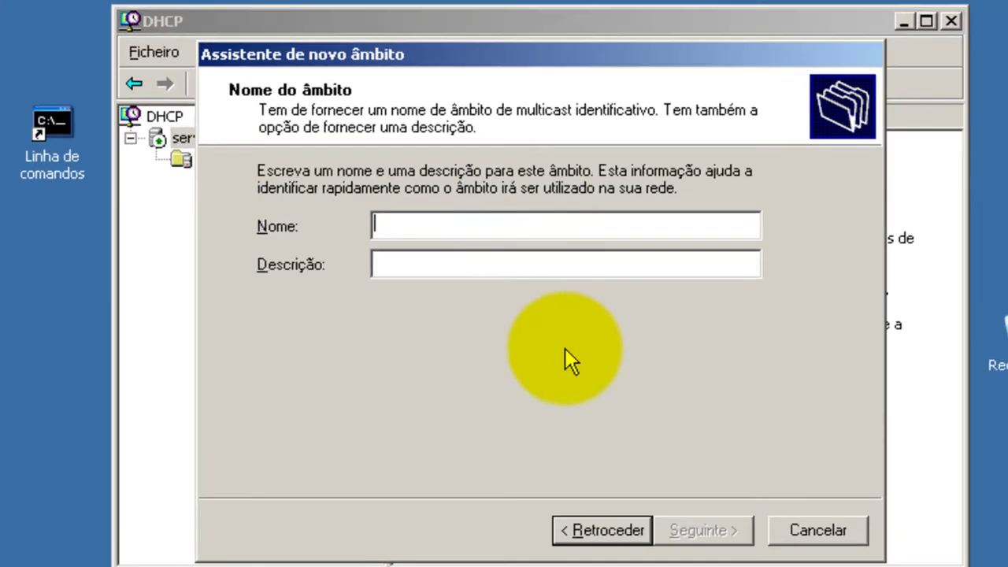
type("escopo1")
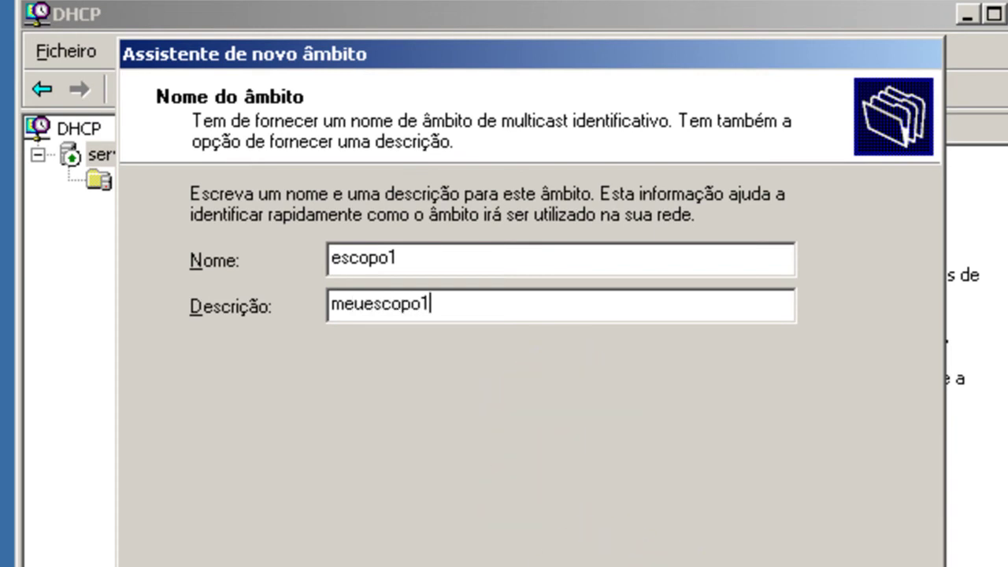
left_click(735, 564)
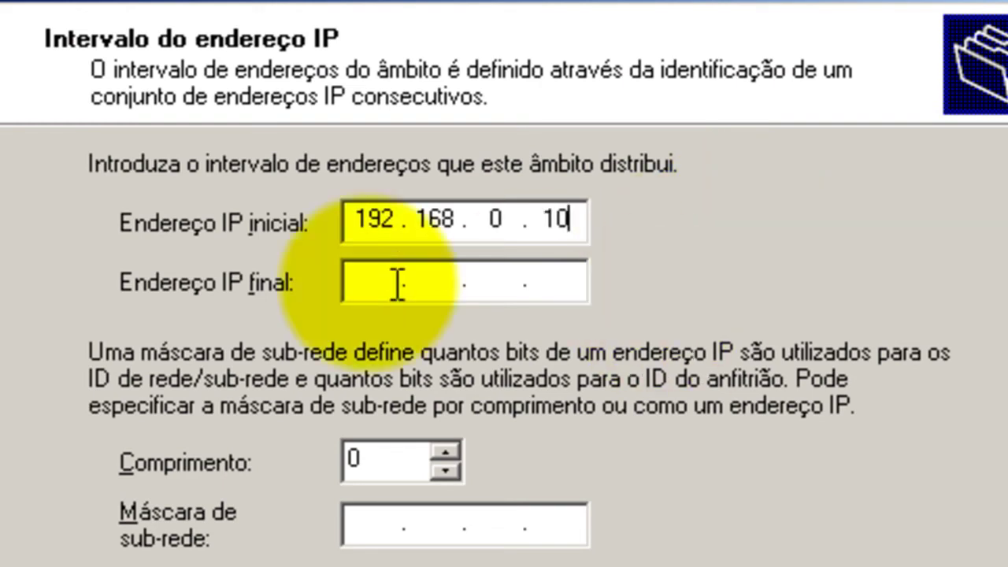
Set the scope's address range to 192.168.0.10 through 192.168.0.60 with a 24-bit mask of 255.255.255.0
left_click(393, 278)
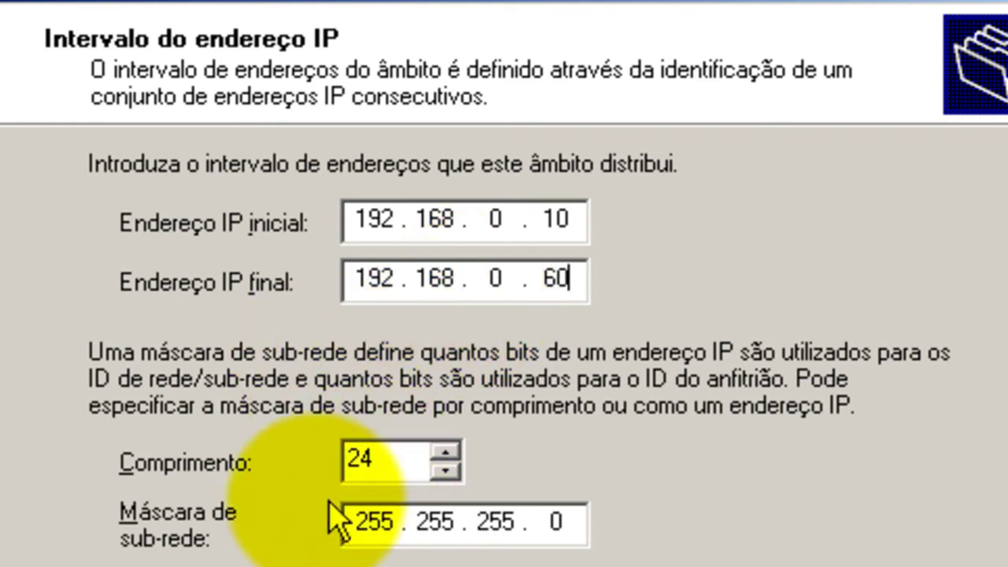
double_click(362, 460)
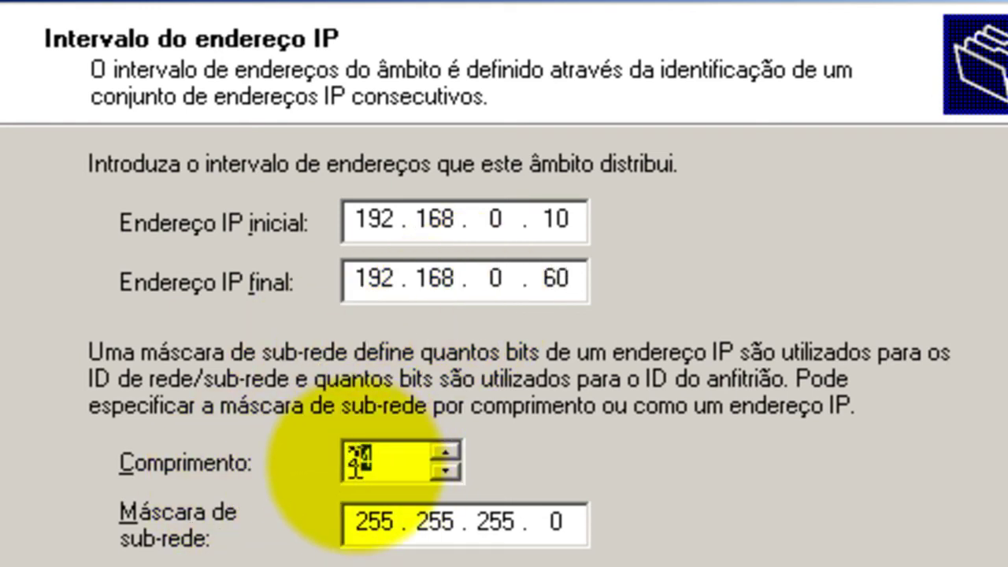
left_click(356, 522)
double_click(364, 522)
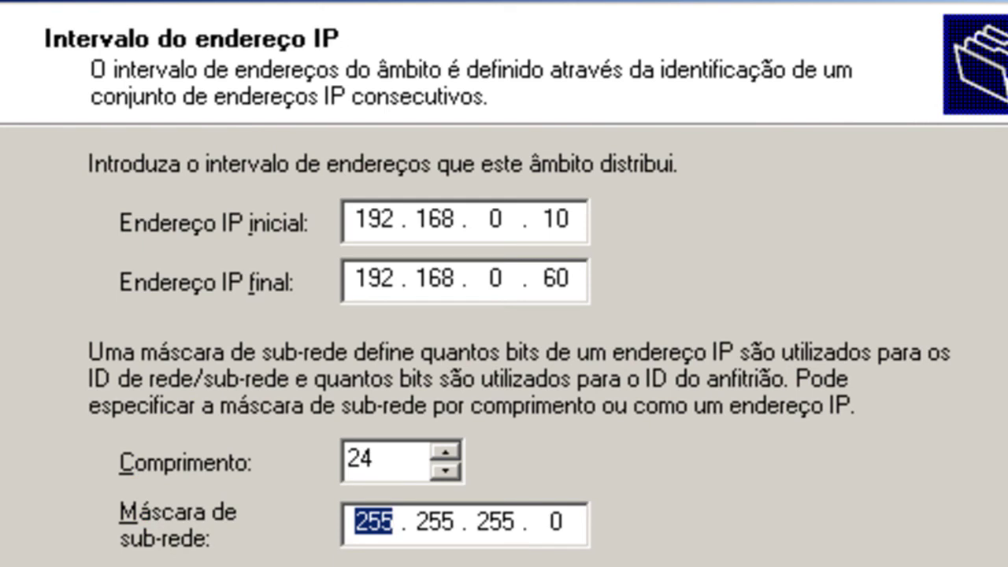
key("Return")
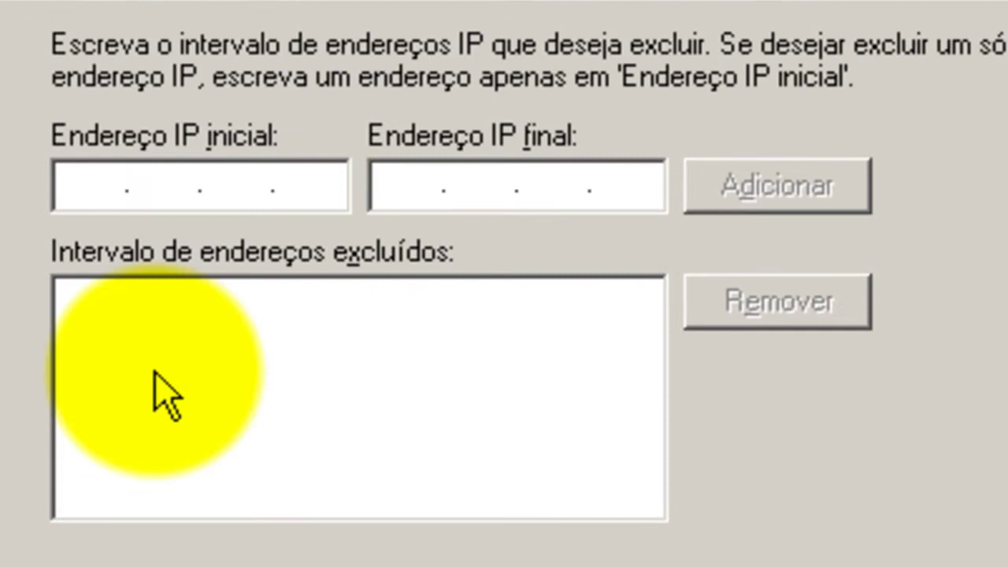
Exclude the addresses 192.168.0.10 through 192.168.0.20 from distribution in the scope
type("192.168.0.10")
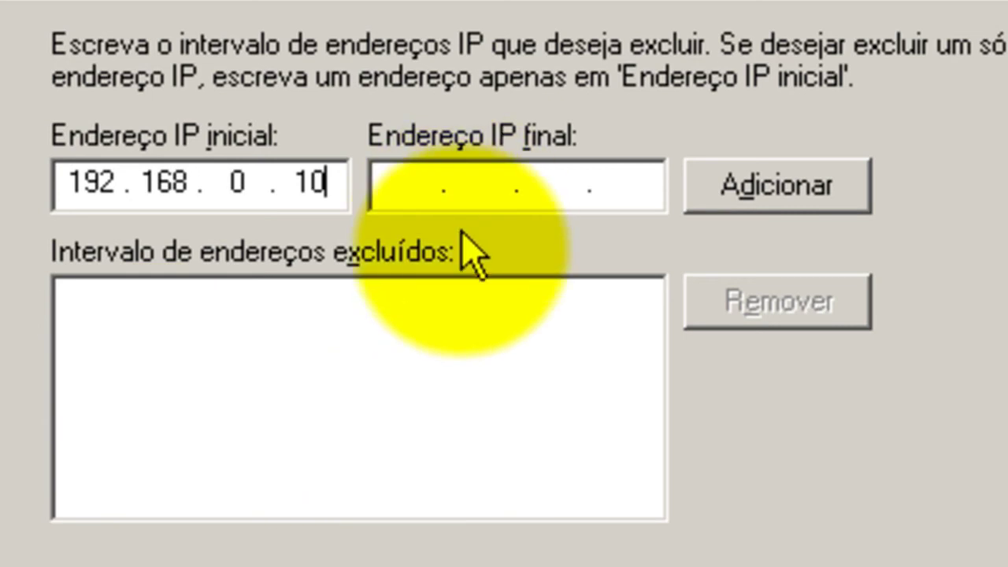
left_click(420, 193)
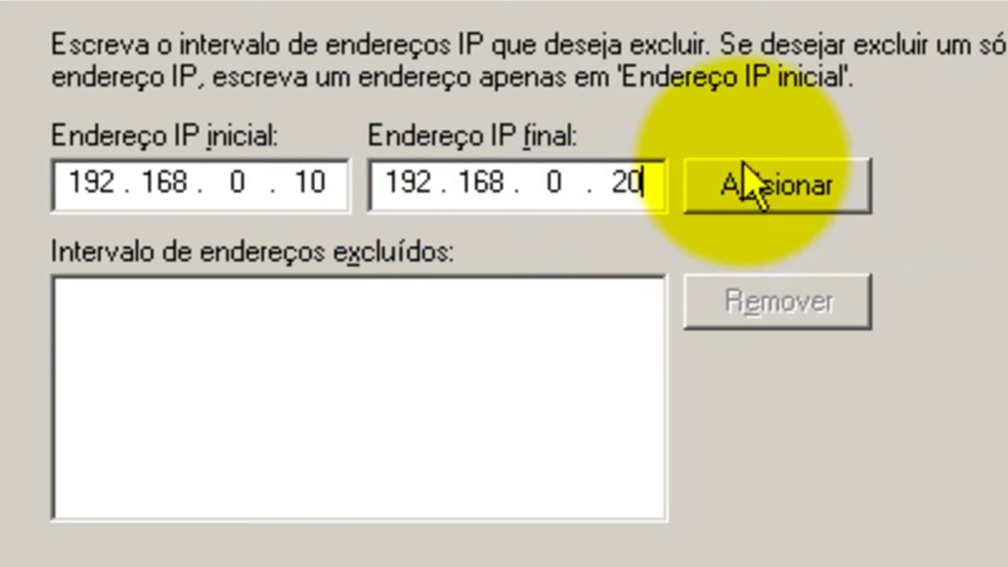
left_click(786, 208)
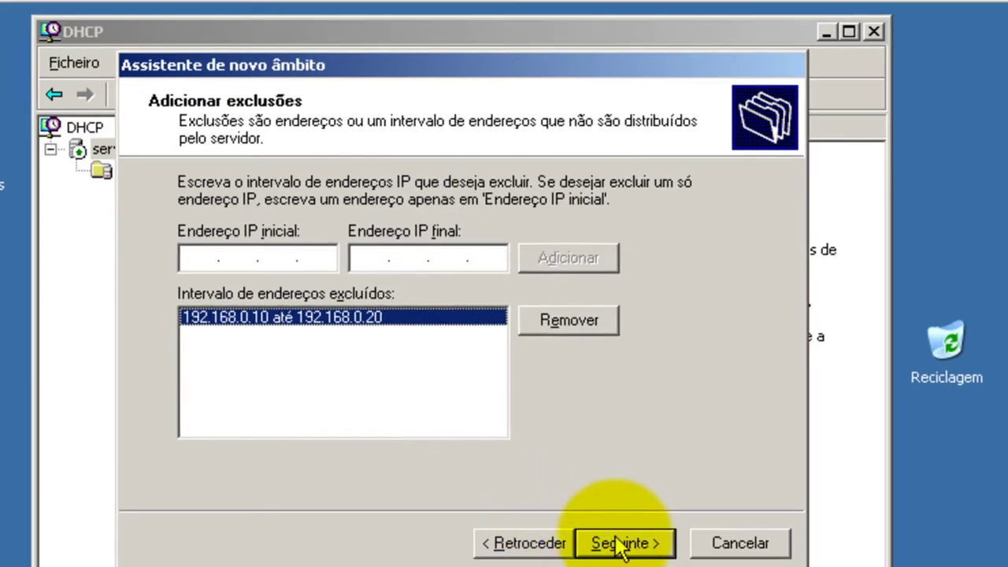
left_click(682, 566)
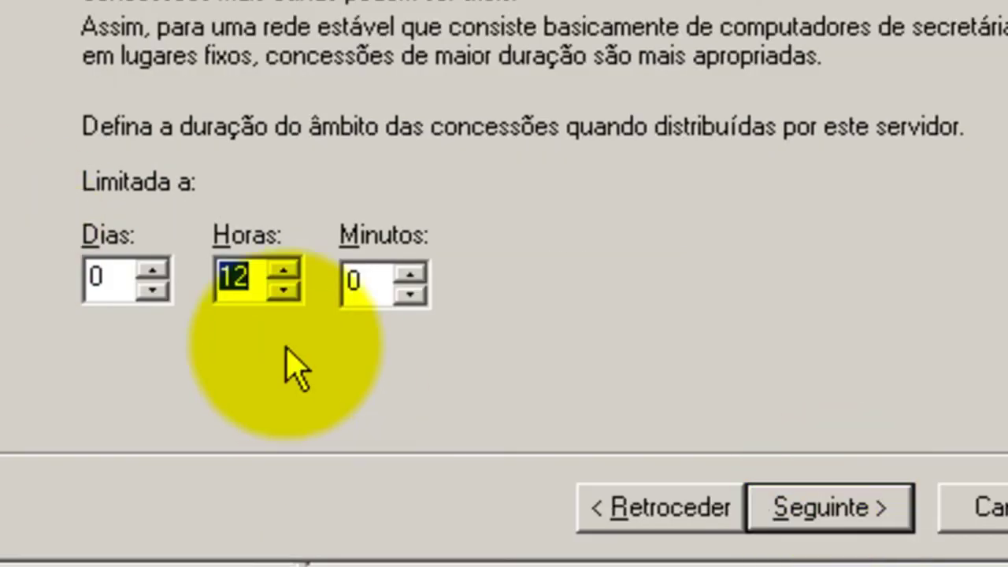
Limit the lease duration to 12 hours and choose to configure the scope's DHCP options now
left_click(836, 514)
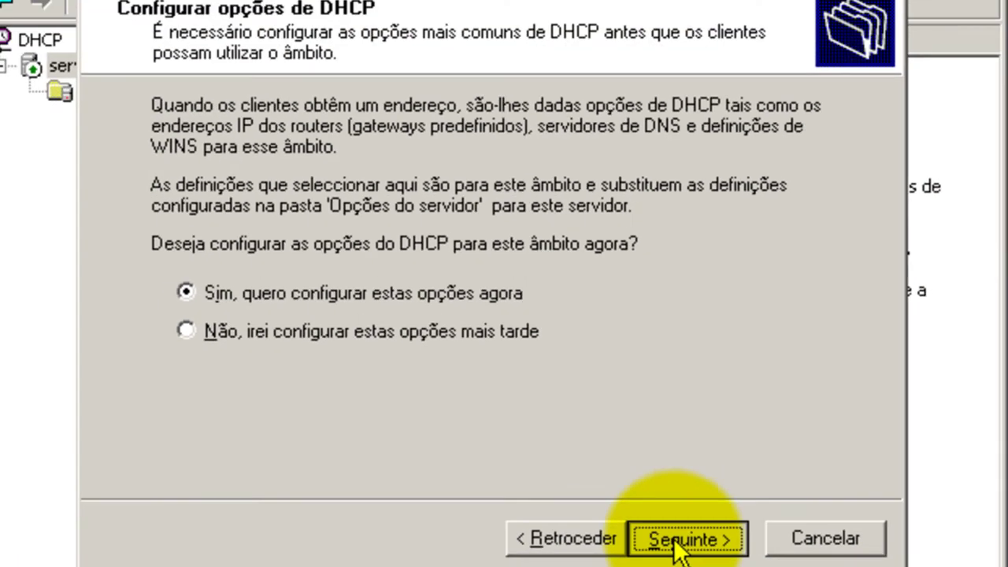
left_click(819, 520)
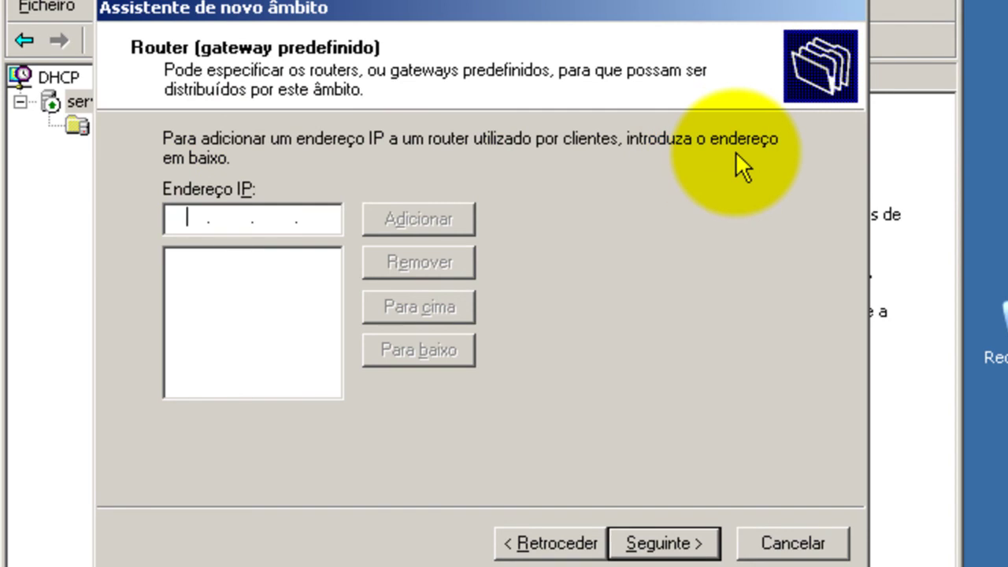
Add 192.168.0.1 as the default gateway that the scope distributes
type("192 . 168 . 0 . 1")
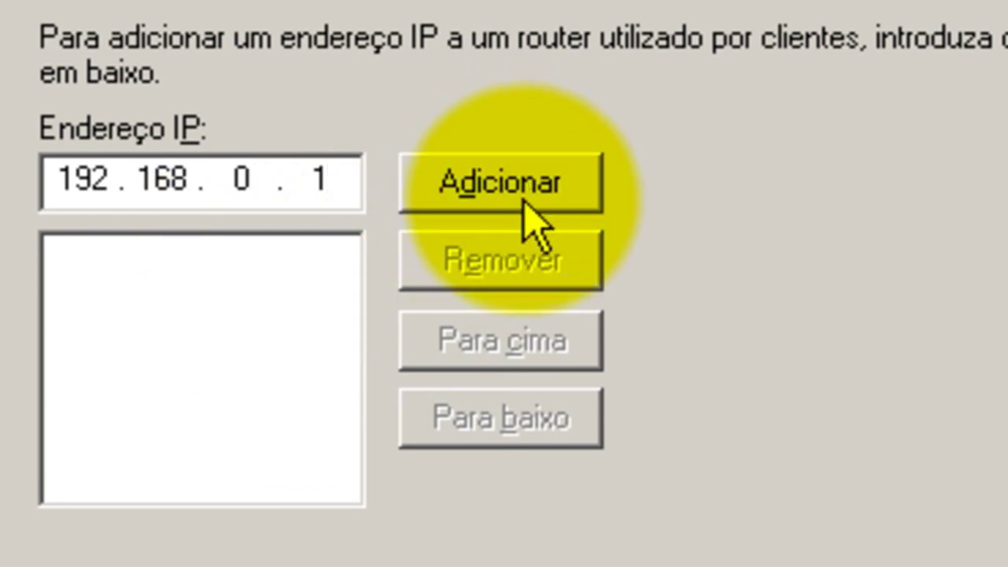
left_click(523, 201)
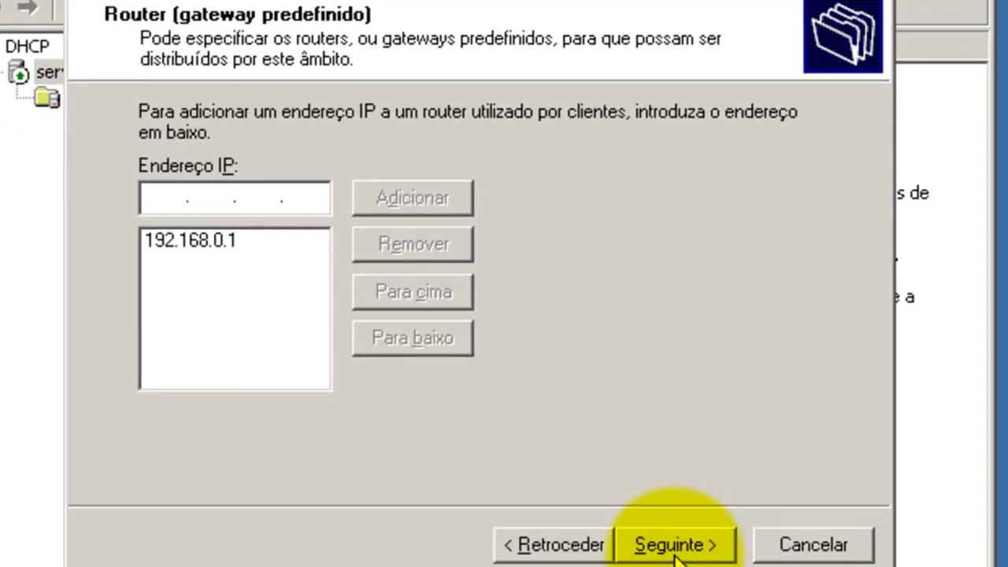
left_click(676, 549)
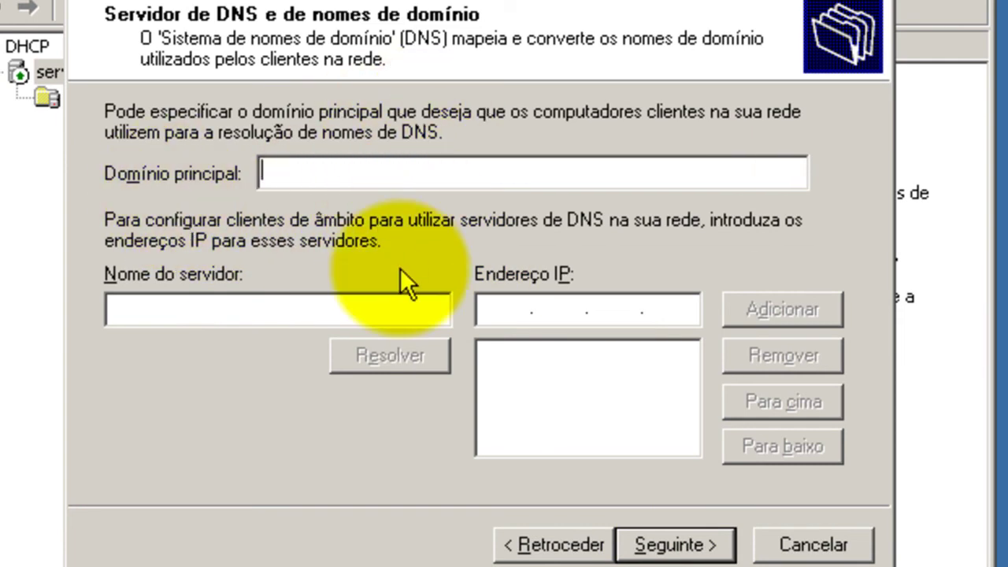
Set the scope's parent domain to ts and resolve the DNS server name server to its IP address
type("ts")
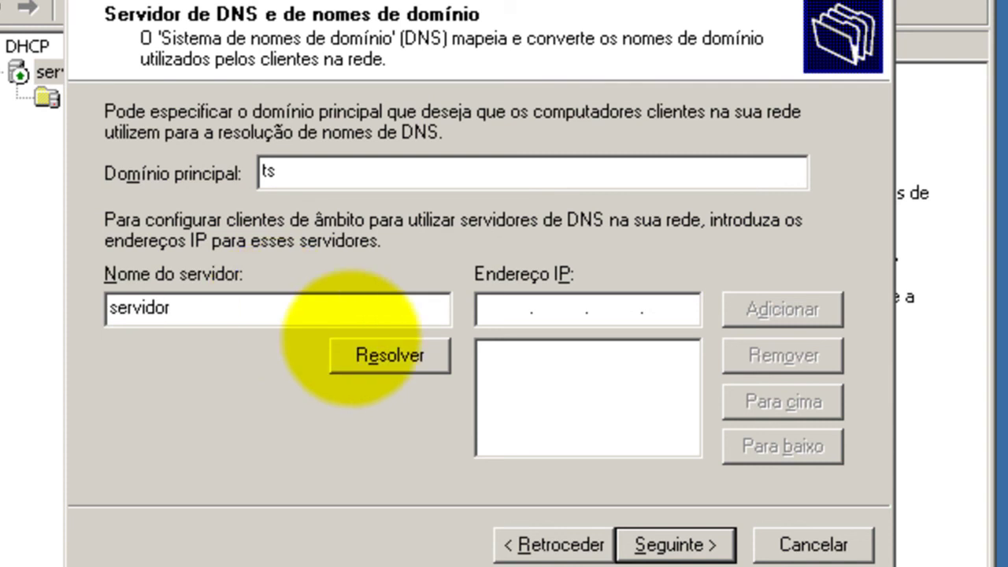
type("er")
left_click(398, 355)
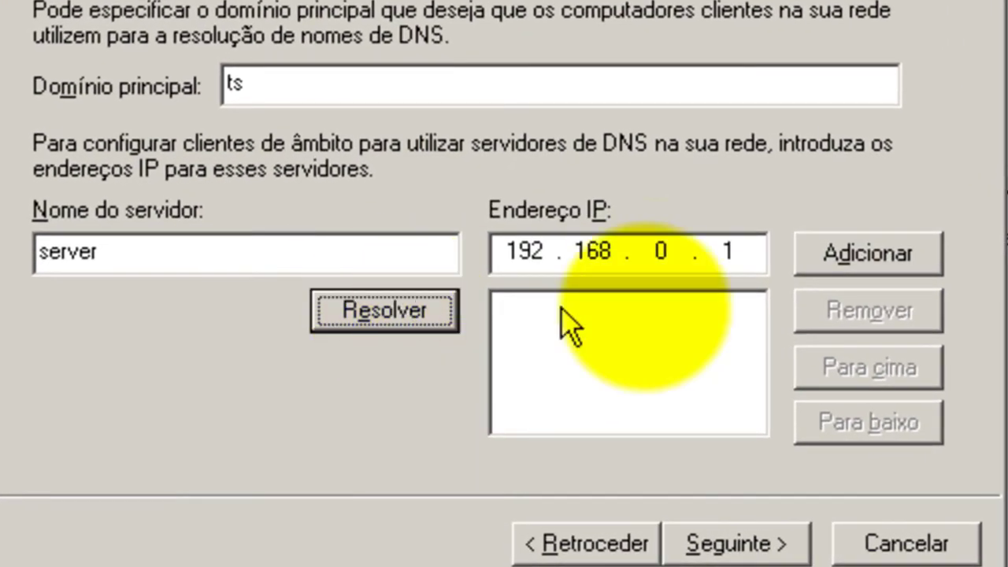
double_click(679, 257)
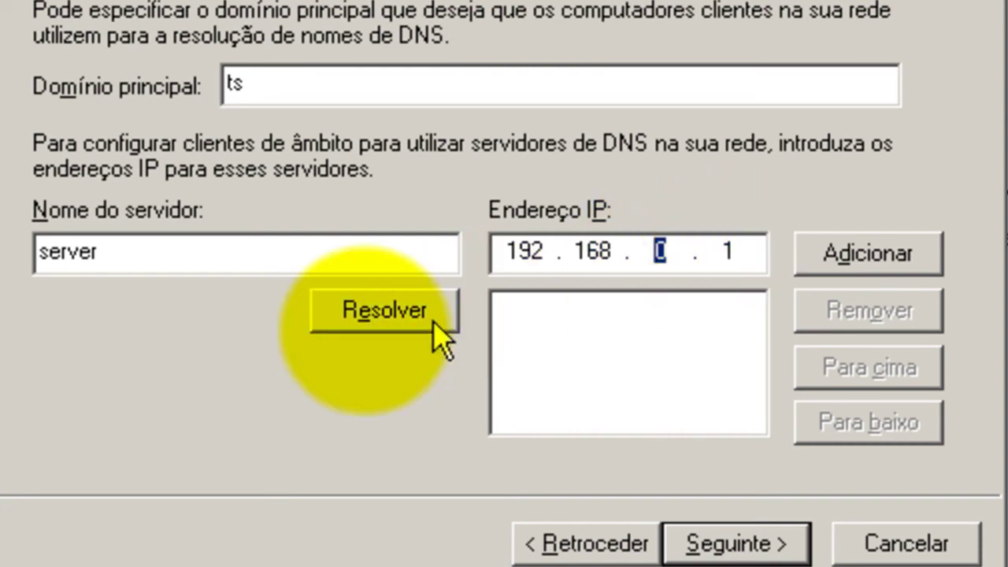
double_click(726, 252)
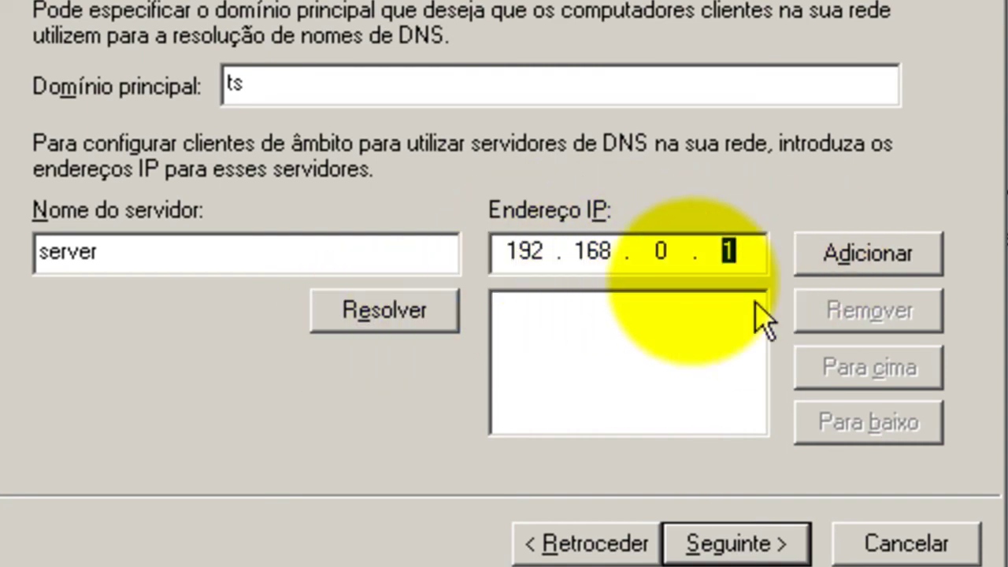
Add the resolved address 192.168.0.1 to the scope's DNS server list and accept the DNS settings
left_click(725, 551)
left_click(564, 542)
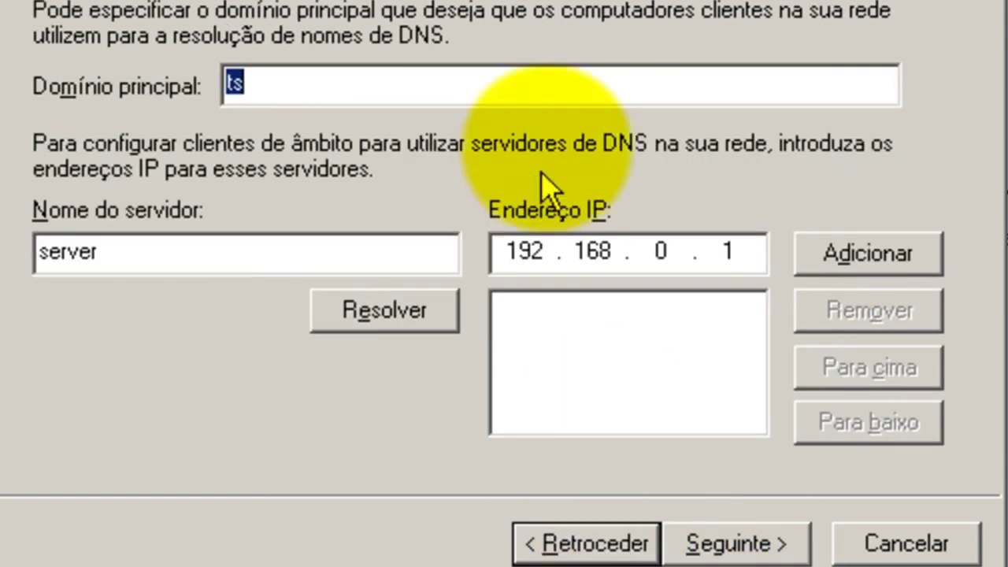
left_click(871, 260)
left_click(642, 382)
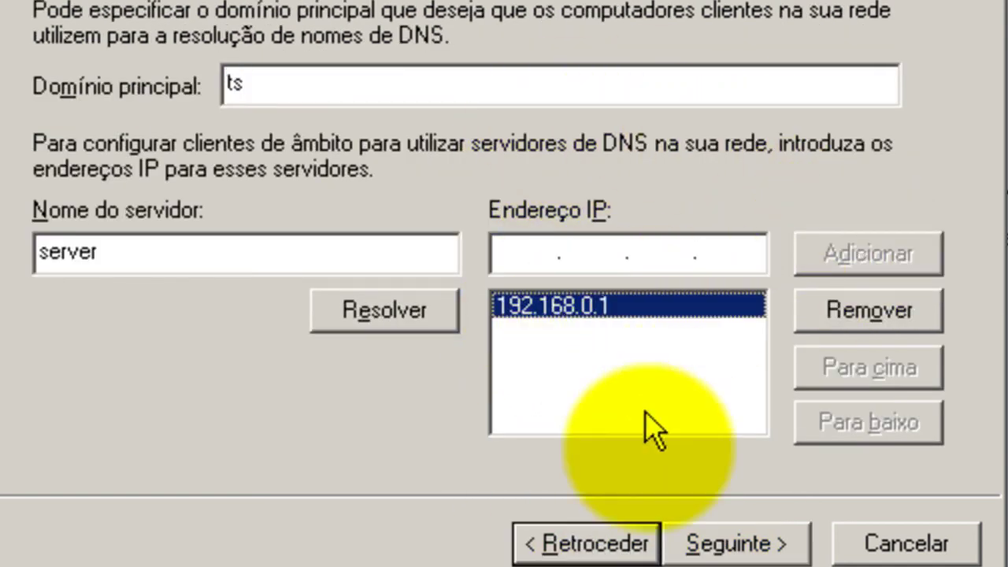
left_click(721, 543)
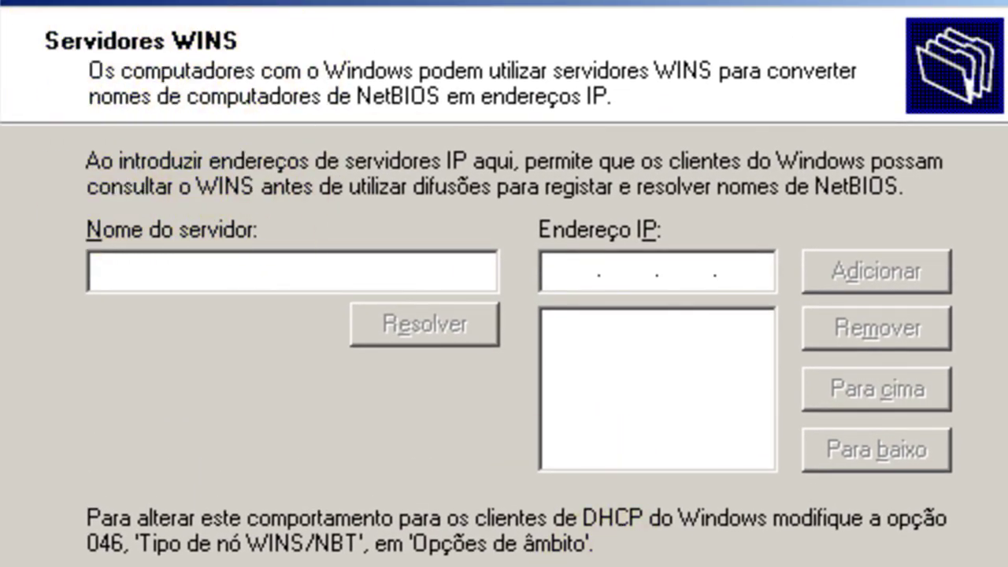
Leave the WINS servers empty, activate the scope now and finish the scope wizard
key("Return")
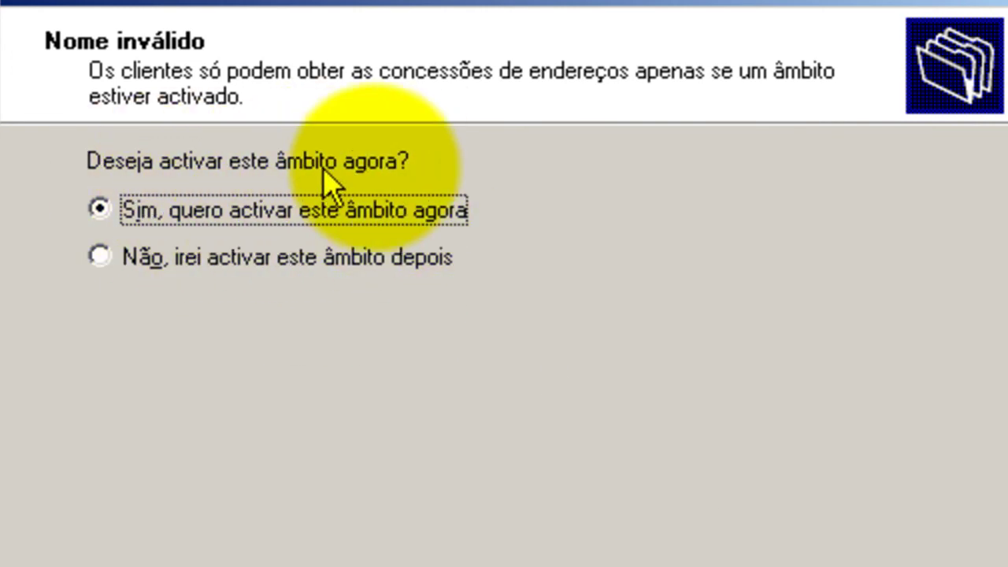
key("Return")
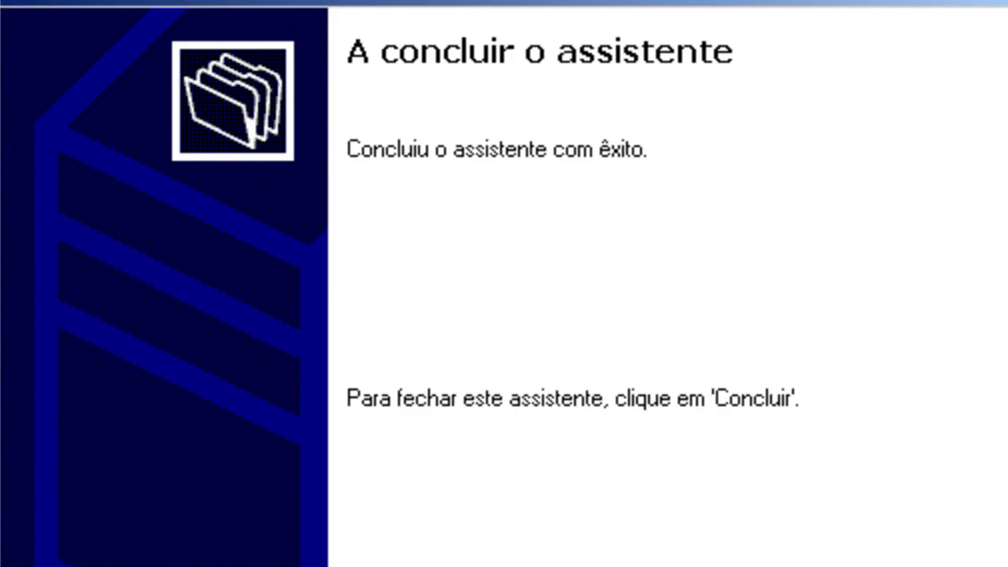
key("Return")
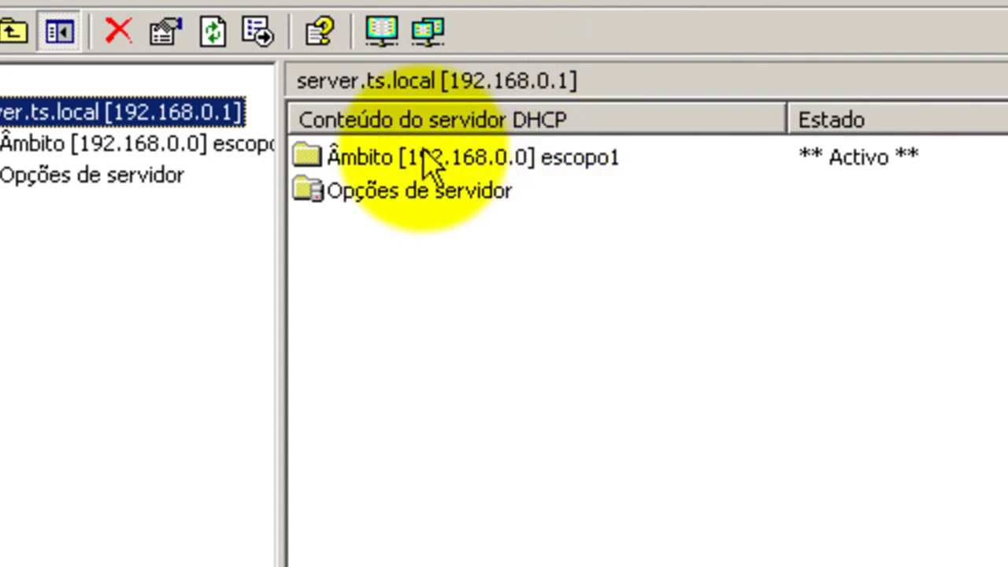
Examine the escopo1 scope's address pool with its distribution range and exclusion, along with its leases and reservations
left_click(422, 155)
double_click(94, 145)
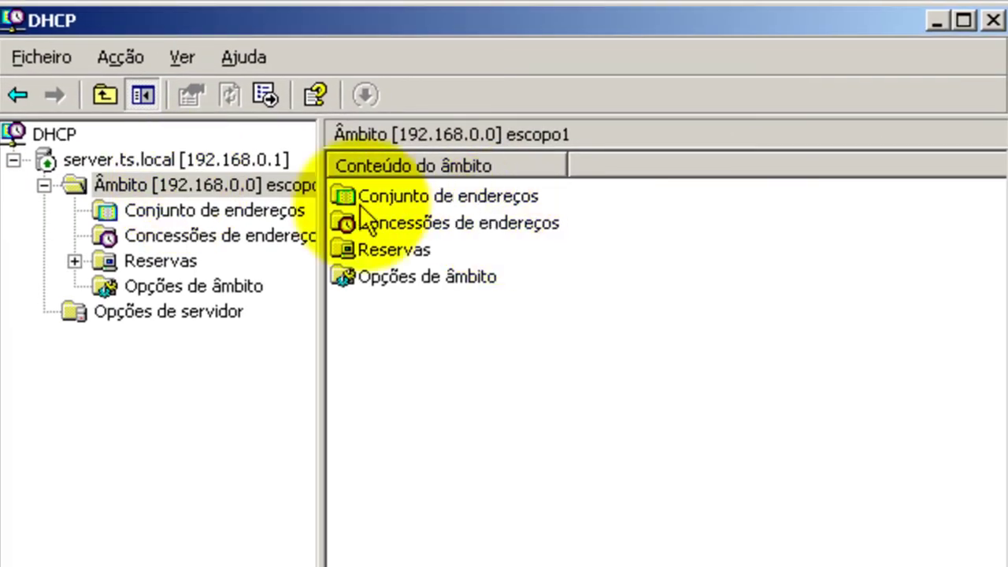
double_click(410, 199)
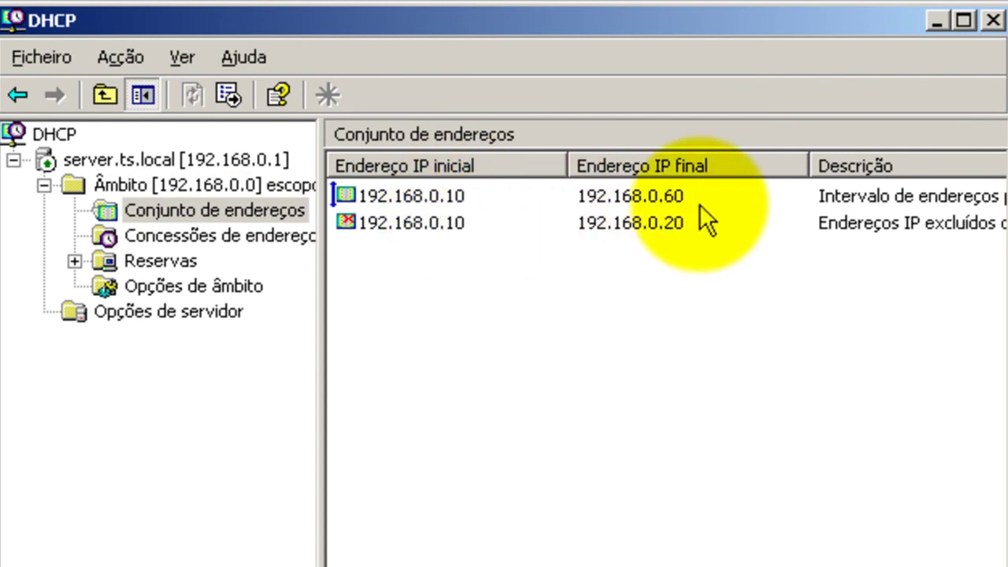
left_click(411, 199)
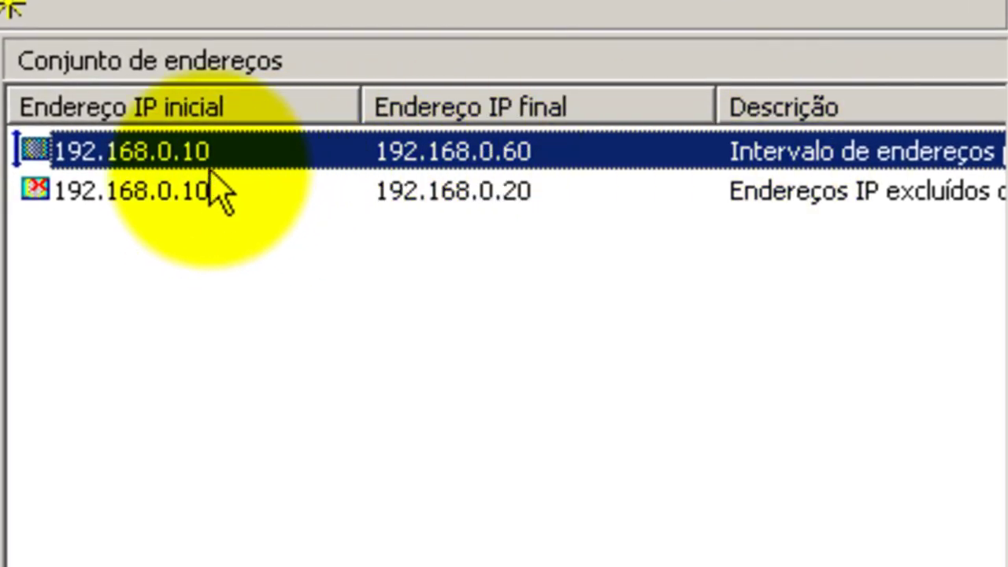
left_click(178, 201)
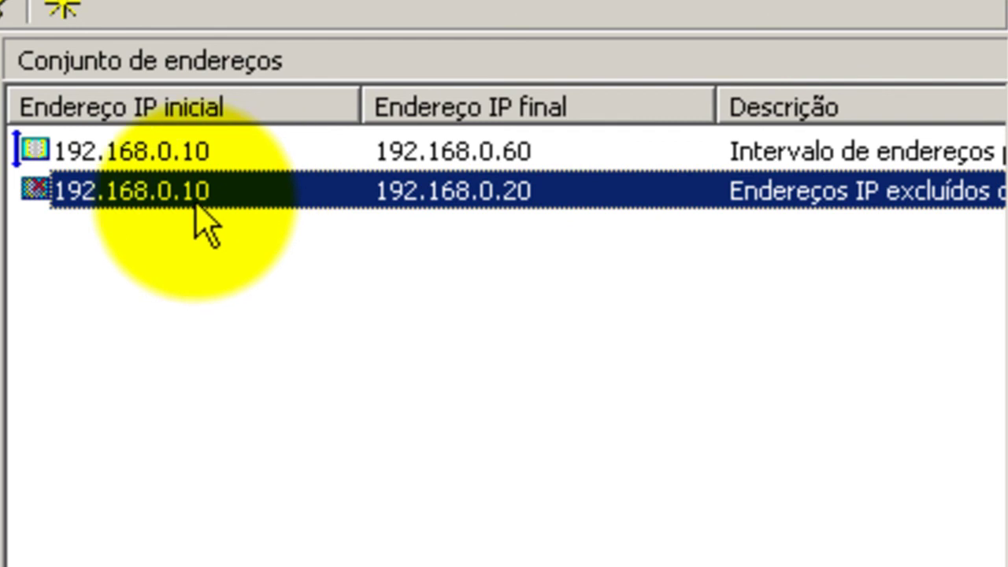
left_click(218, 164)
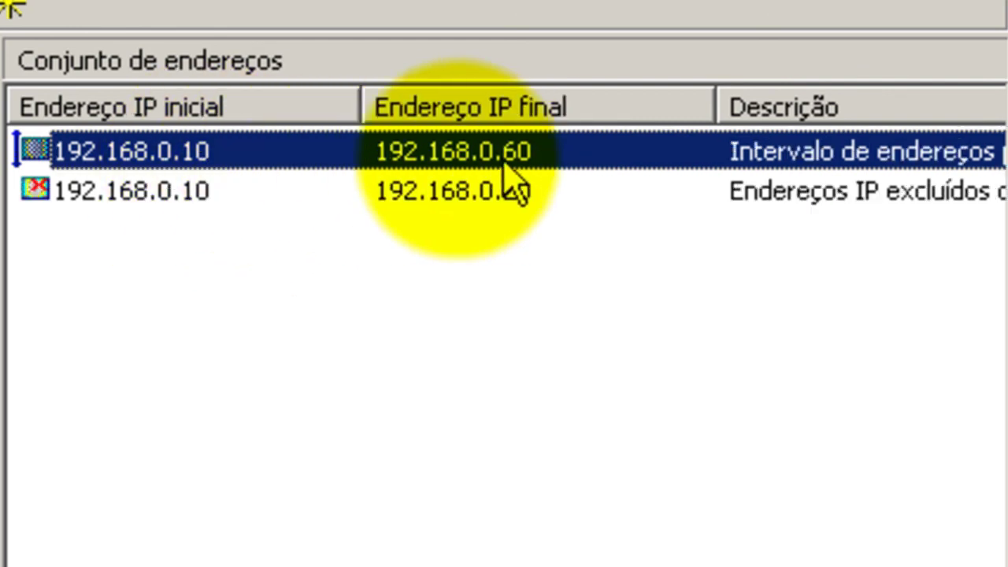
left_click(201, 200)
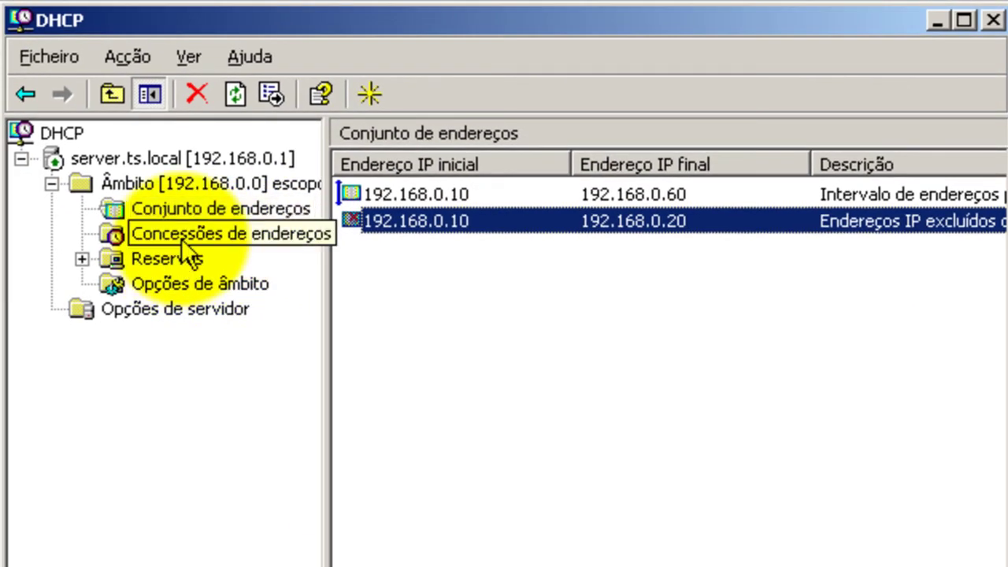
left_click(182, 238)
left_click(154, 260)
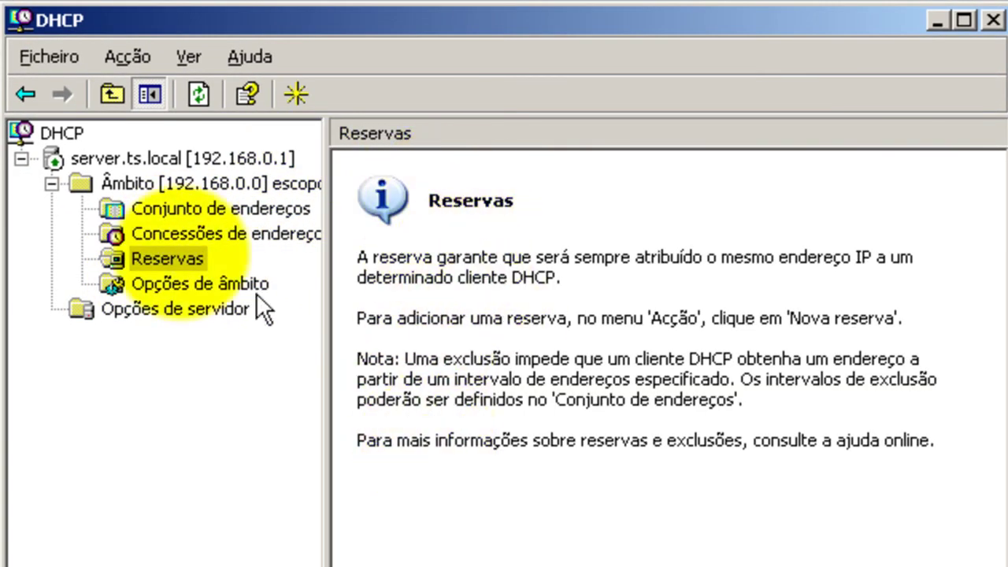
Fill in a DHCP-only reservation with a client's name and IP address 192.168.0.10, and close it without adding it
right_click(171, 254)
left_click(191, 272)
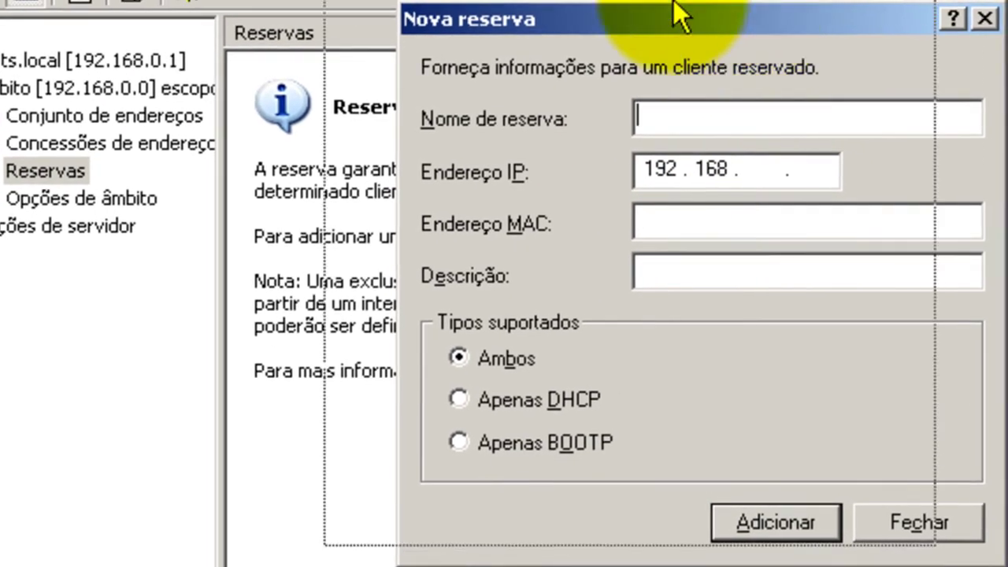
left_click_drag(756, 6, 683, 0)
left_click(586, 105)
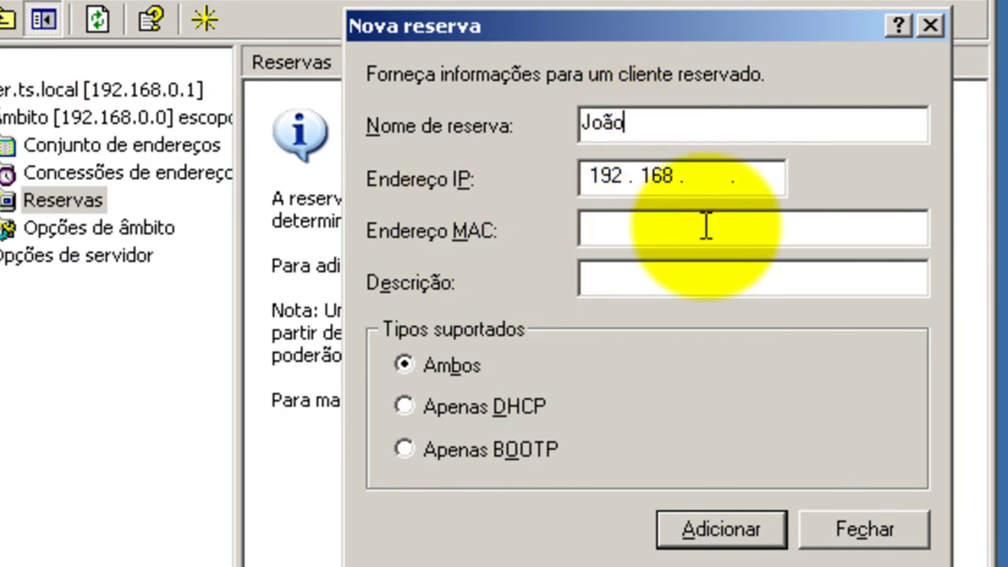
left_click(720, 187)
type("0.")
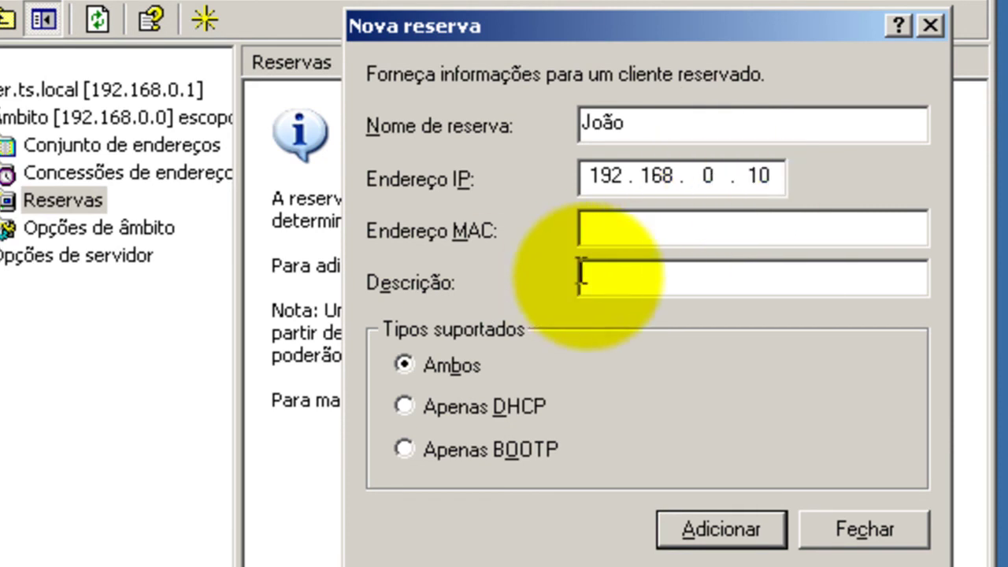
left_click(613, 229)
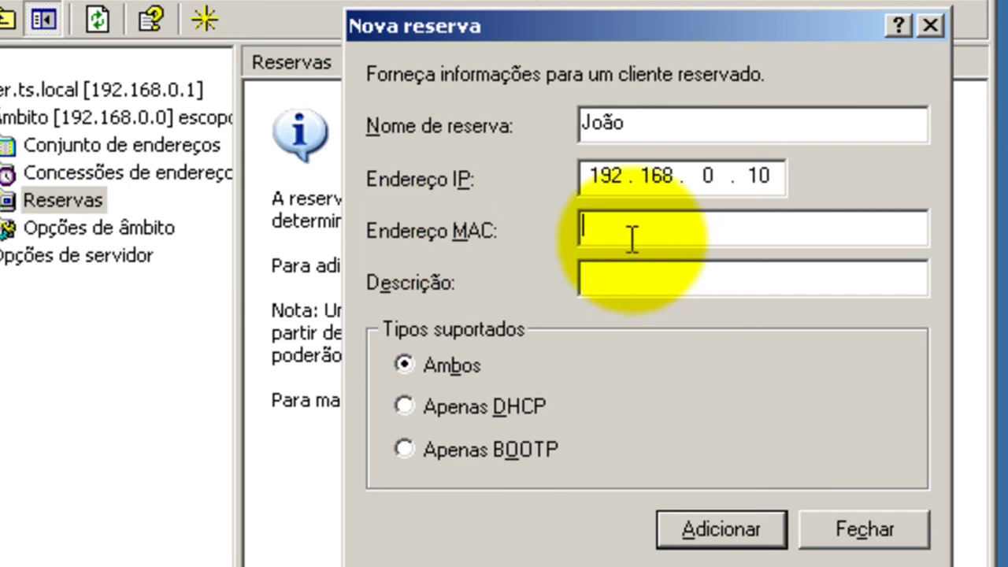
left_click(441, 406)
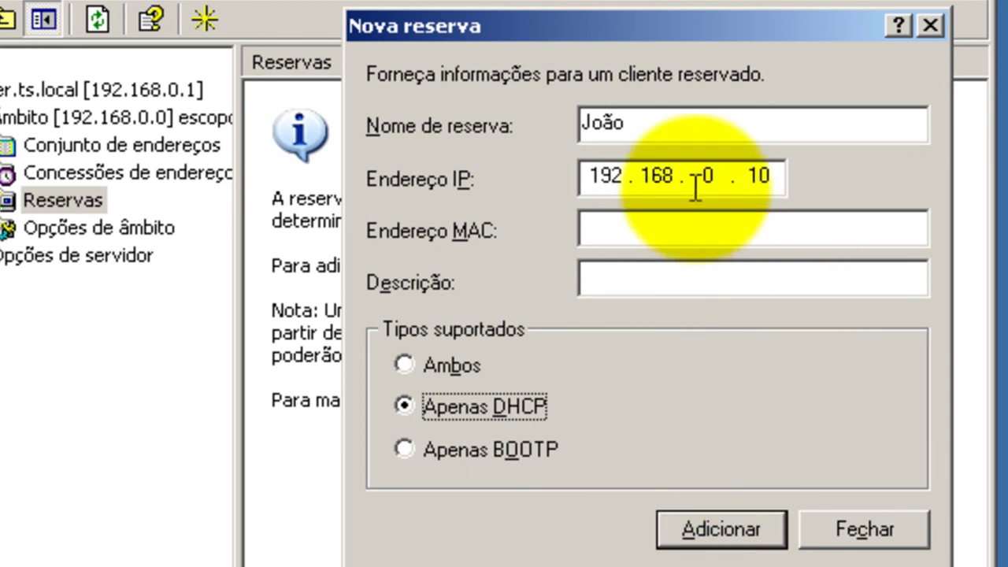
left_click_drag(646, 129, 546, 127)
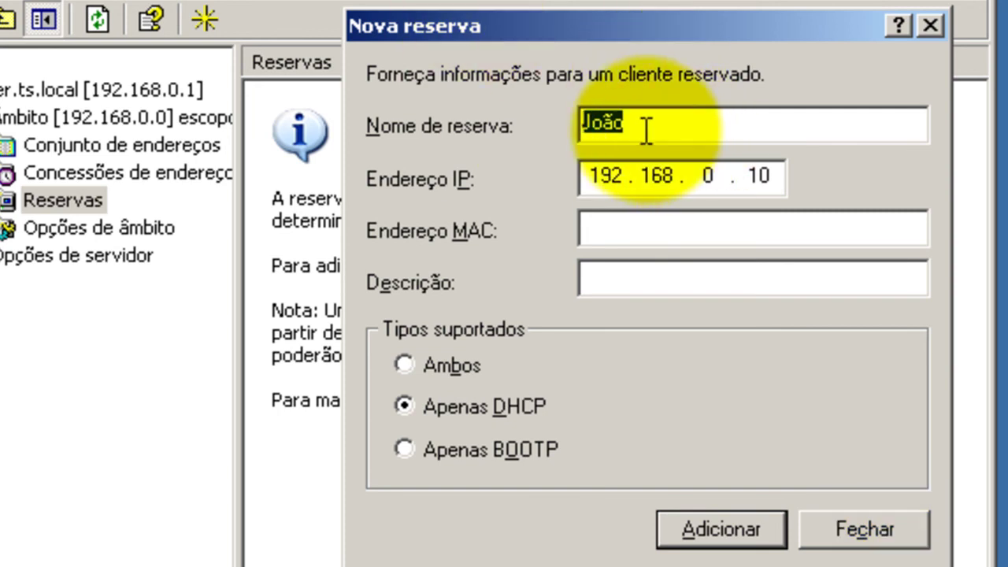
left_click_drag(693, 32, 575, 33)
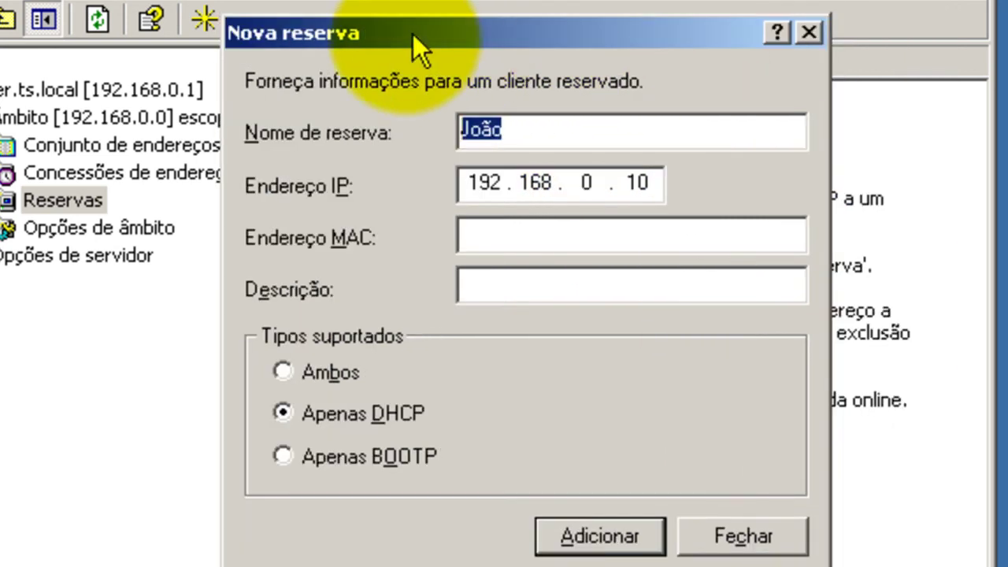
left_click(744, 538)
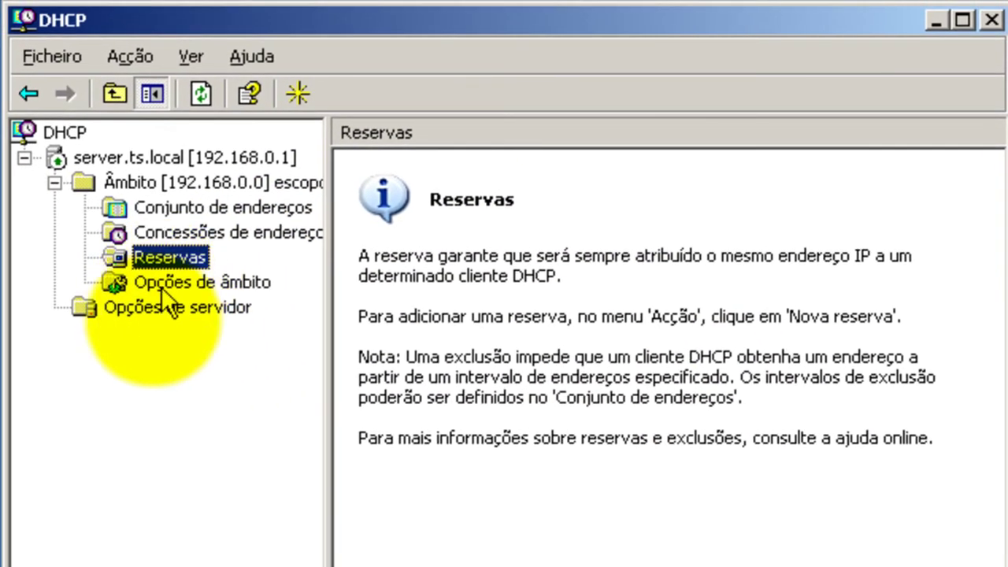
Close the DHCP console, review the configured server roles in Gerir o servidor and close that window too
left_click(991, 21)
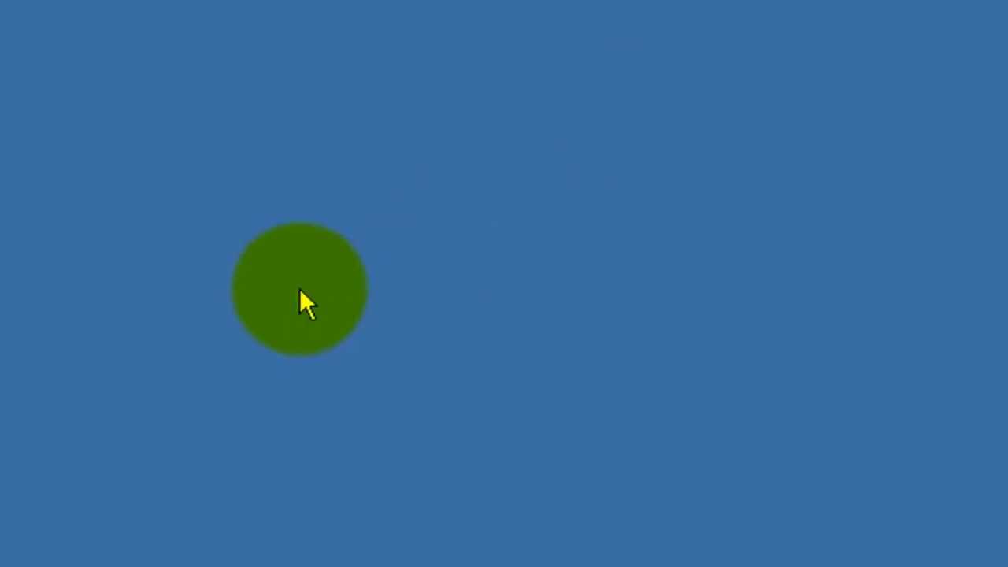
key("super")
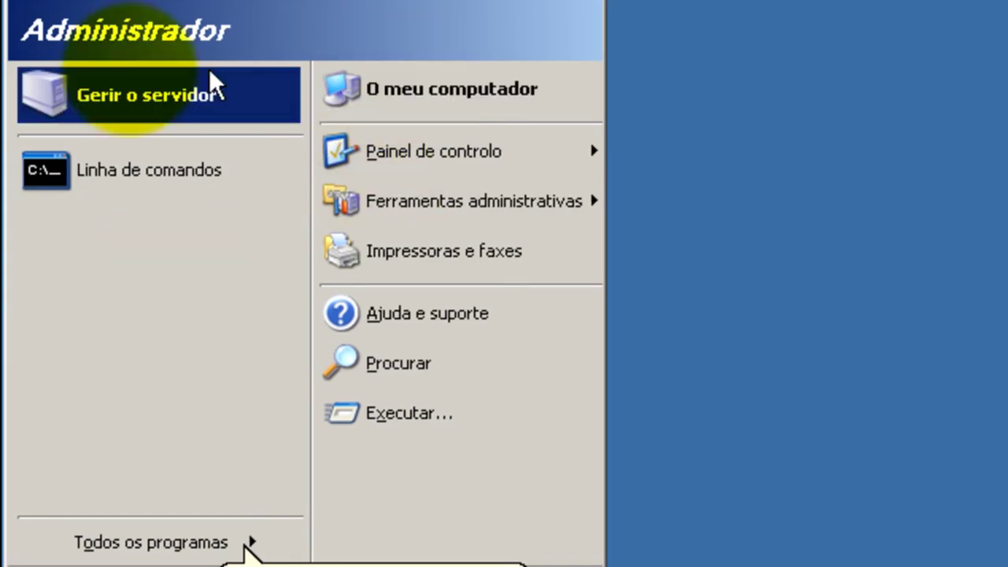
left_click(158, 109)
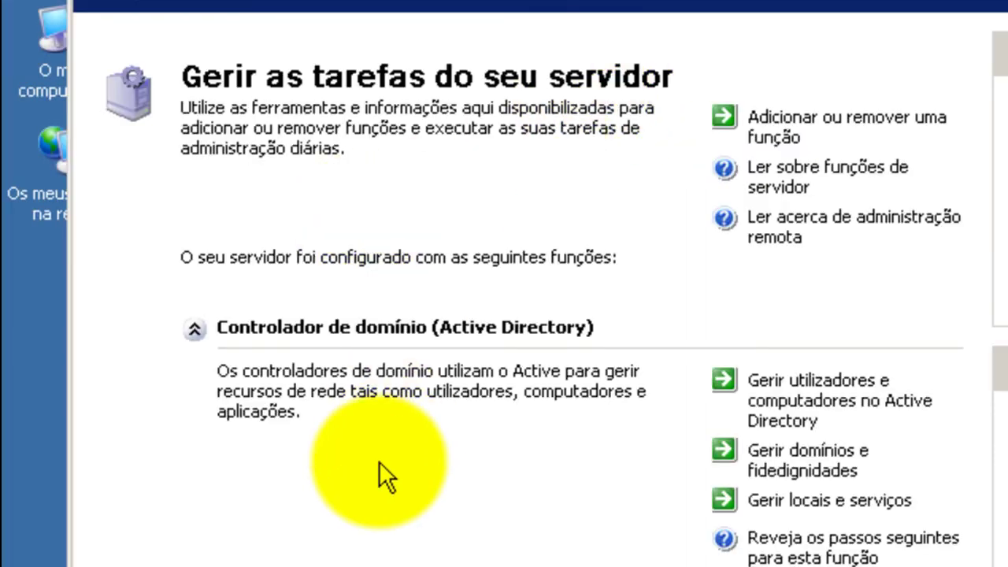
scroll(379, 461, "down", 8)
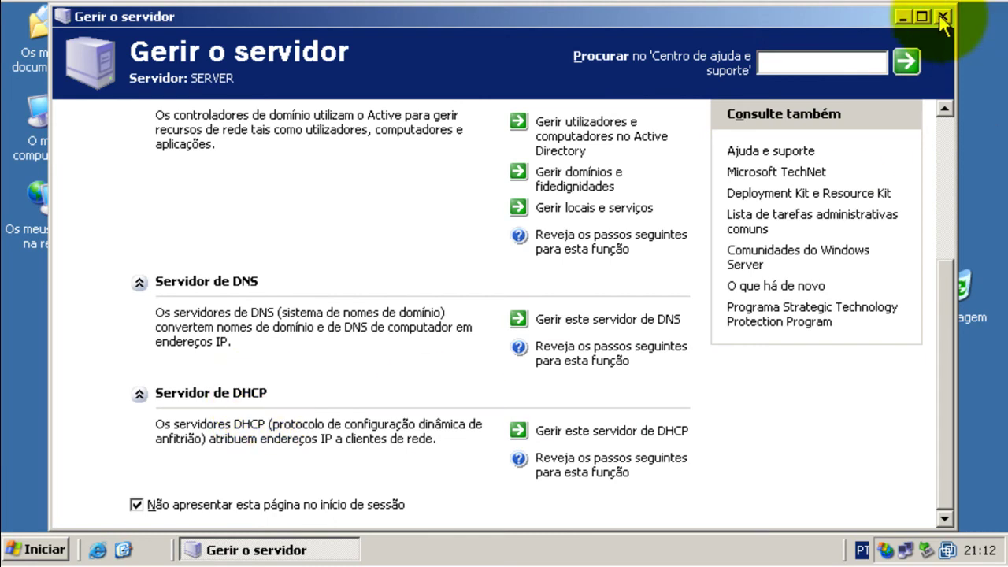
left_click(944, 18)
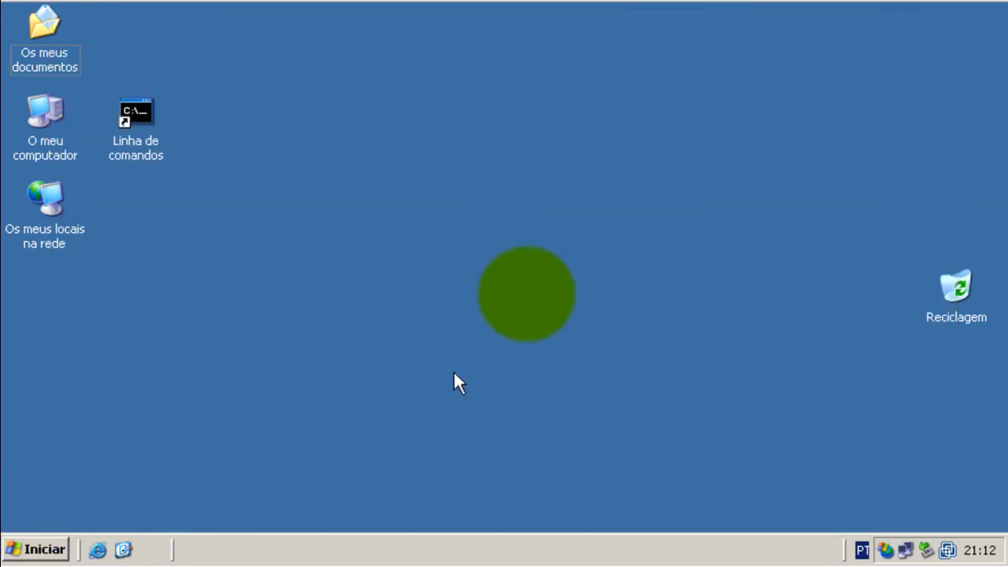